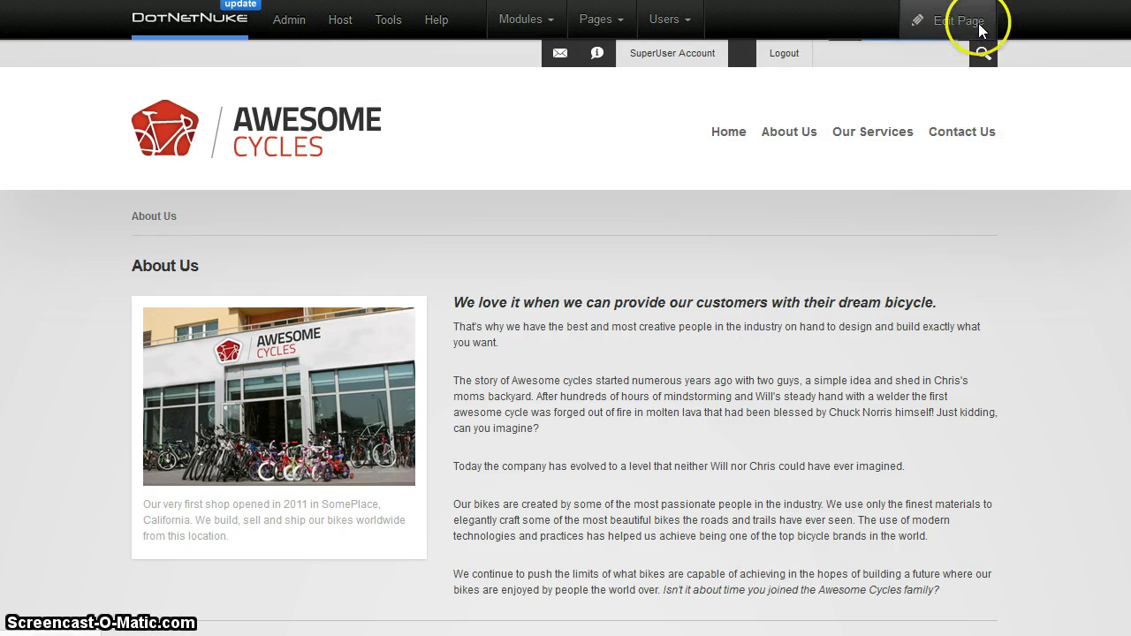
Switch the page to edit mode and open the settings of the About Us module.
mouse_move(979, 30)
left_click(950, 69)
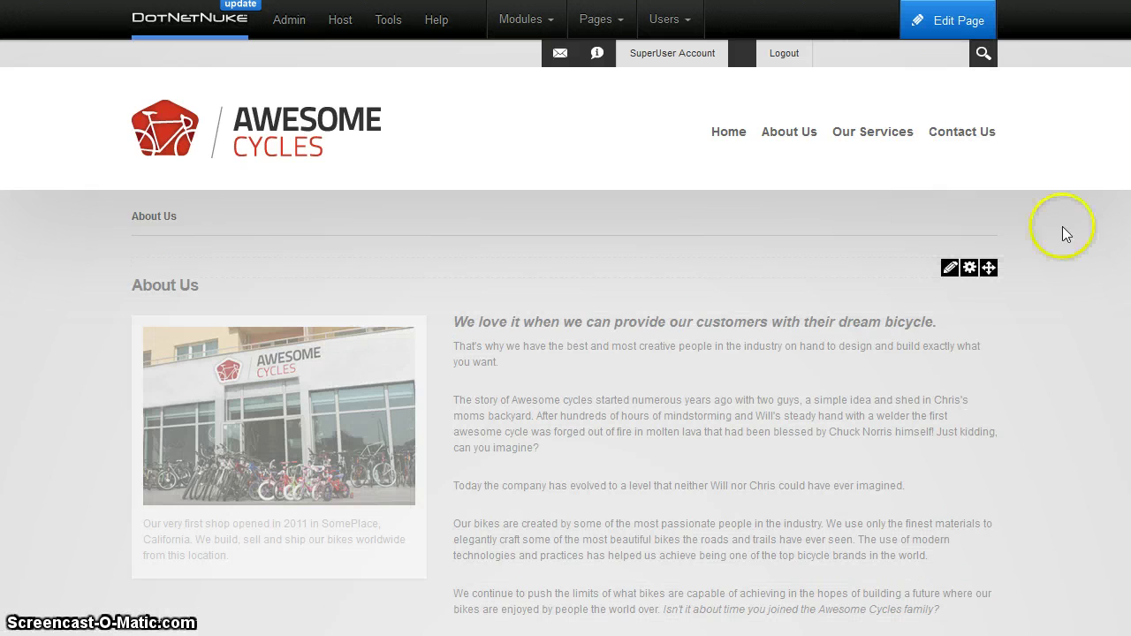
scroll(298, 354, "down", 2)
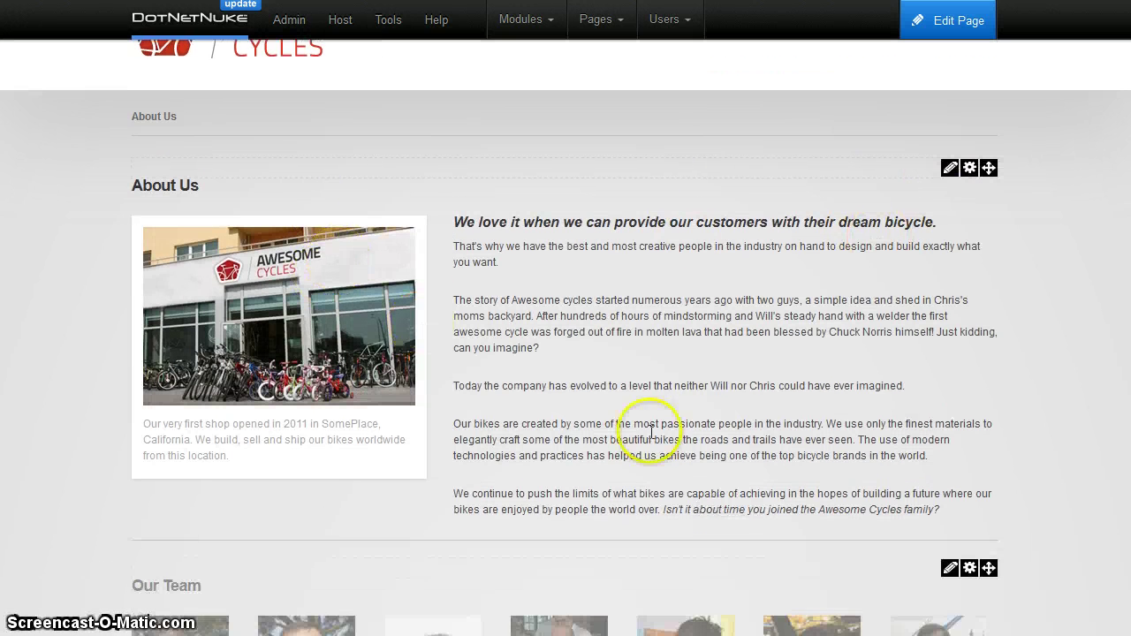
mouse_move(973, 169)
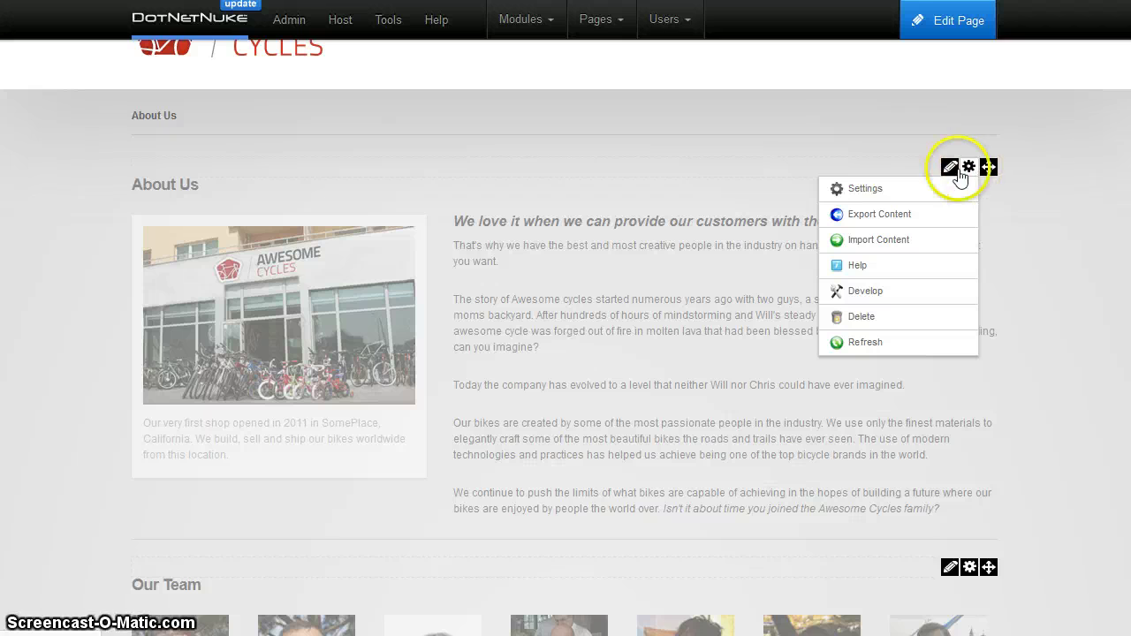
left_click(939, 189)
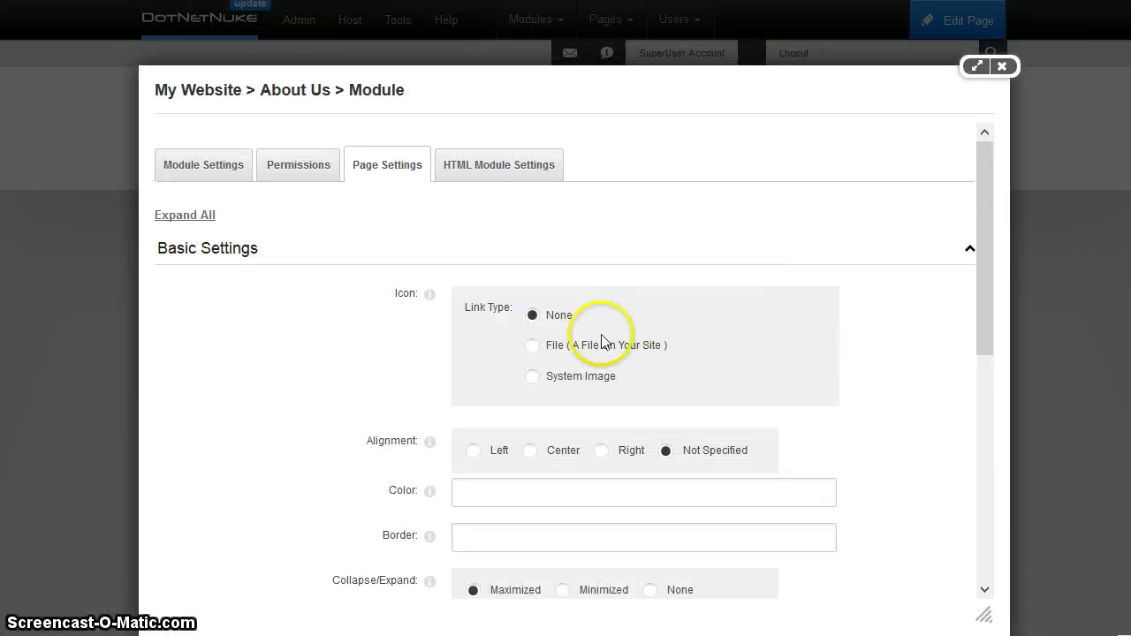
Assign the Host: EasyContainer - LightgraySimple container to the About Us module and update its settings.
scroll(603, 341, "down", 5)
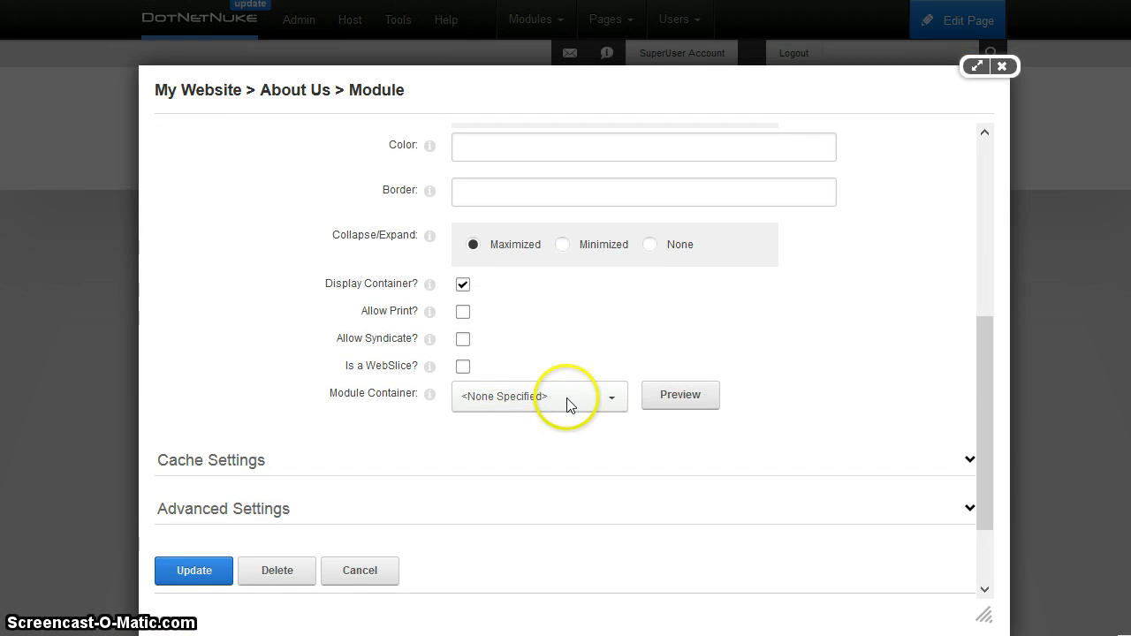
left_click(566, 405)
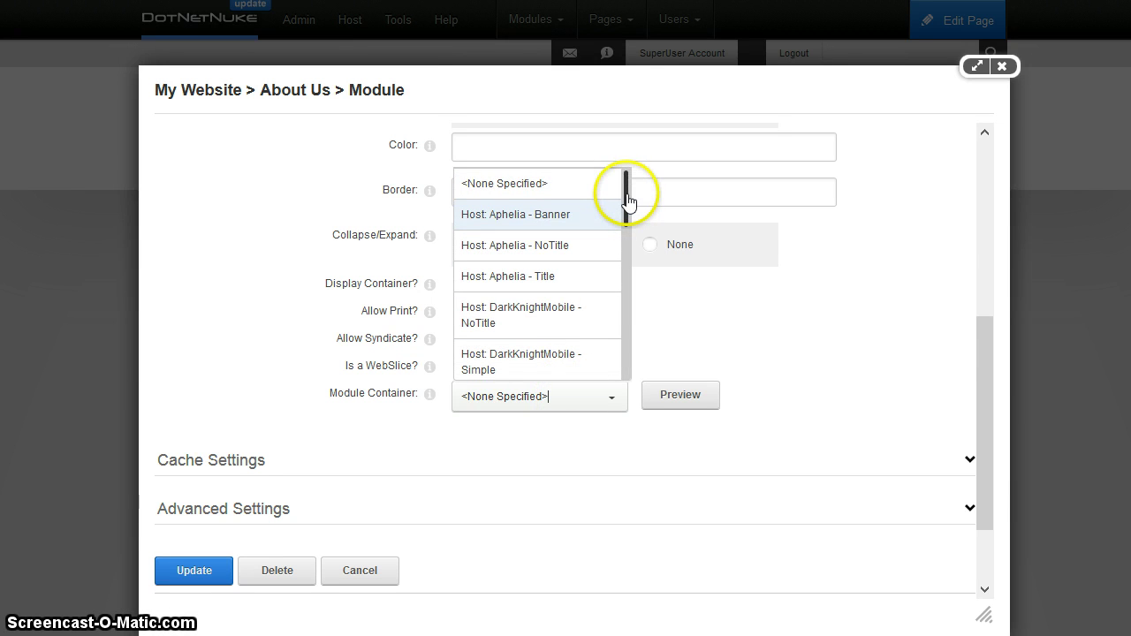
left_click_drag(626, 201, 627, 257)
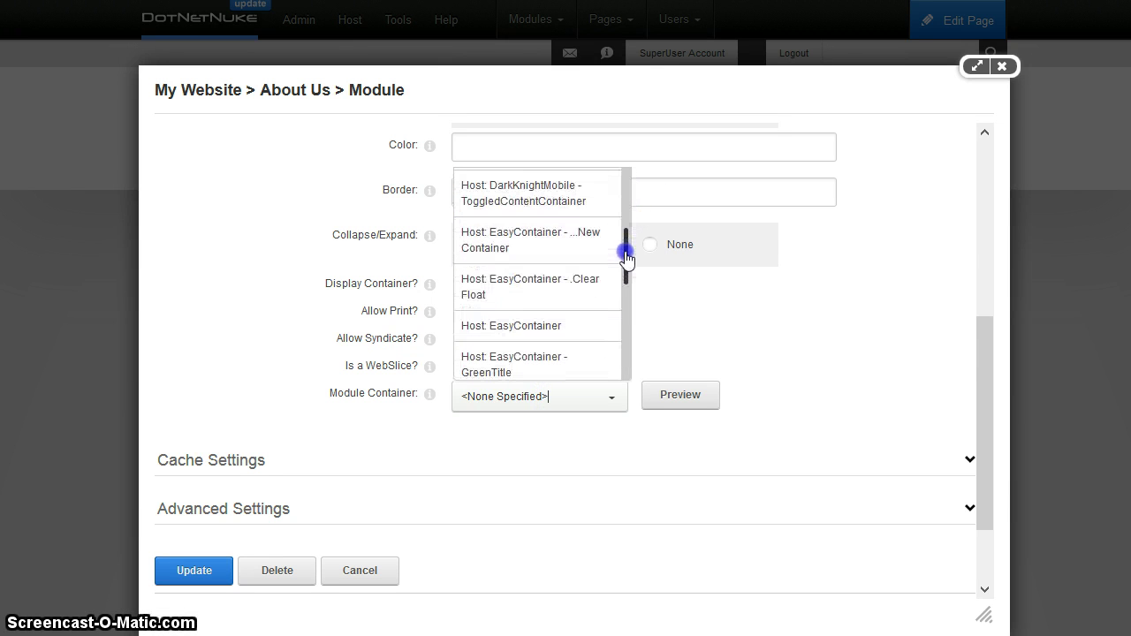
scroll(590, 265, "down", 1)
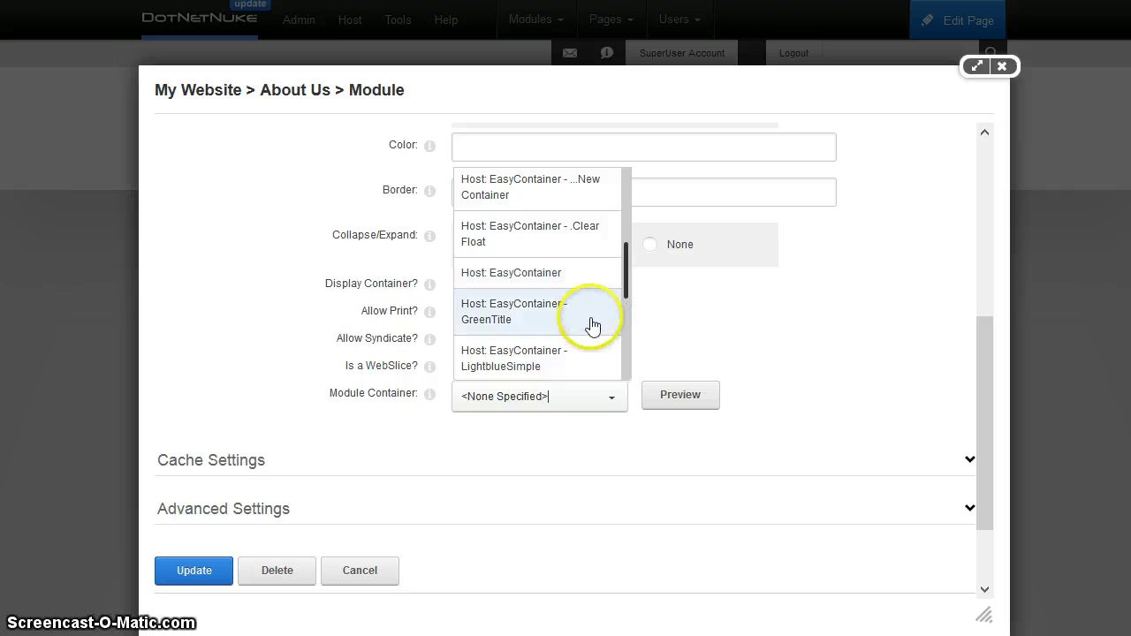
scroll(520, 318, "down", 1)
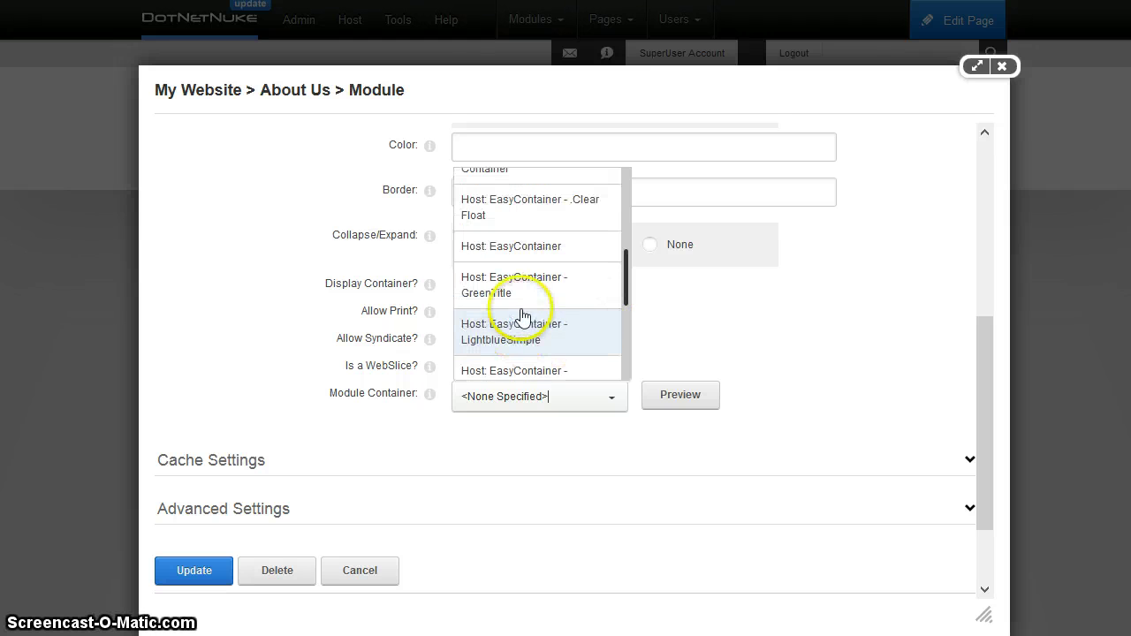
scroll(566, 357, "down", 1)
left_click(566, 358)
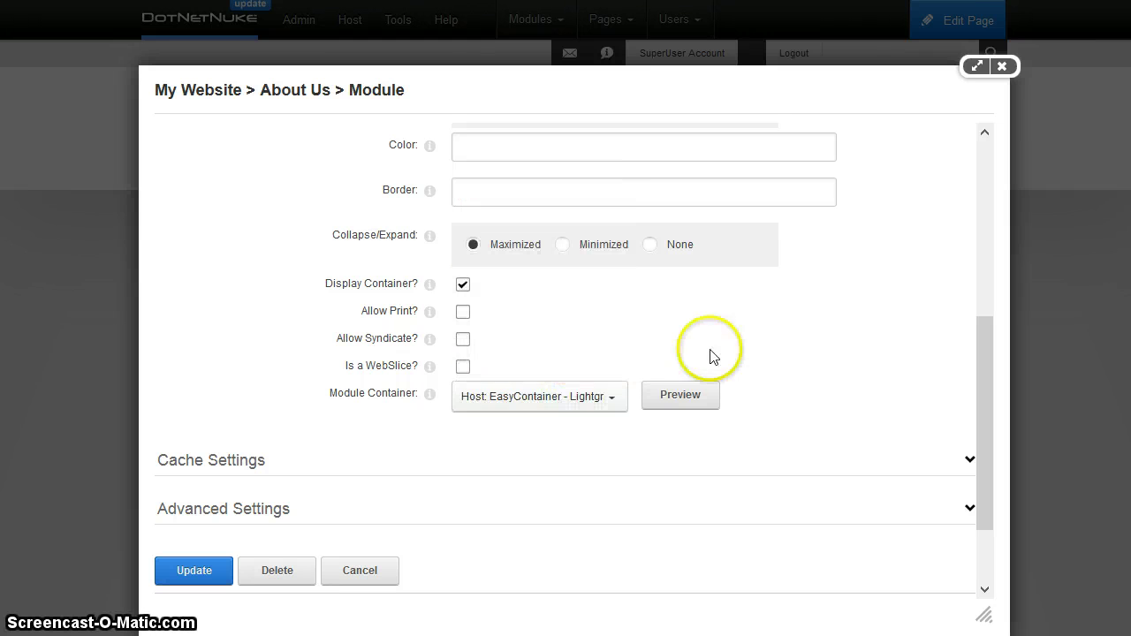
scroll(217, 543, "down", 2)
left_click(199, 474)
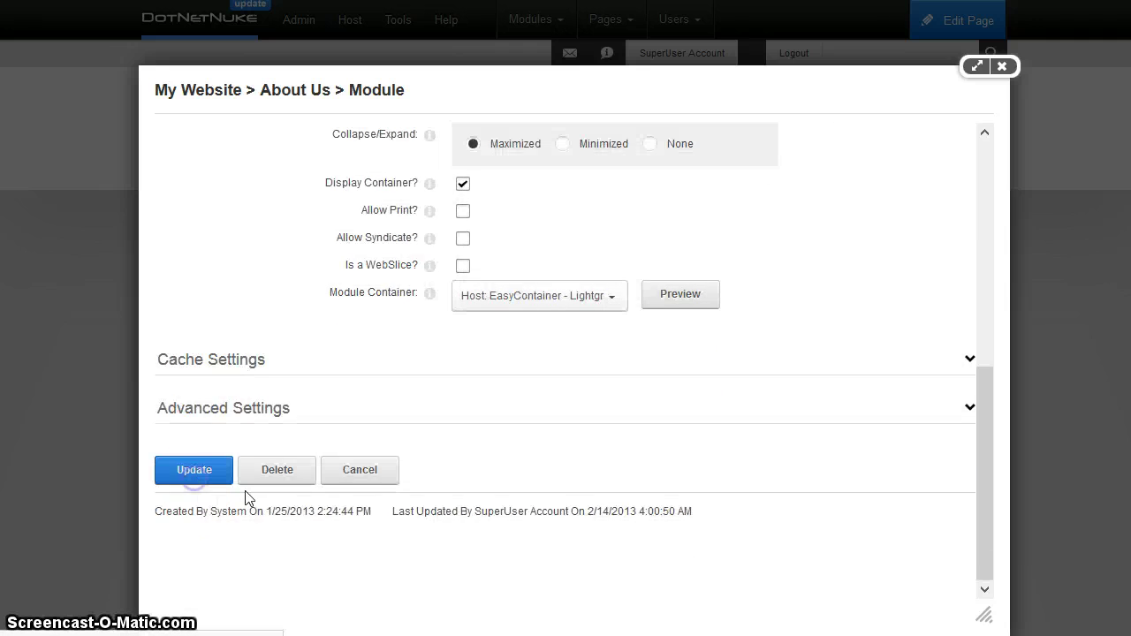
scroll(204, 265, "down", 1)
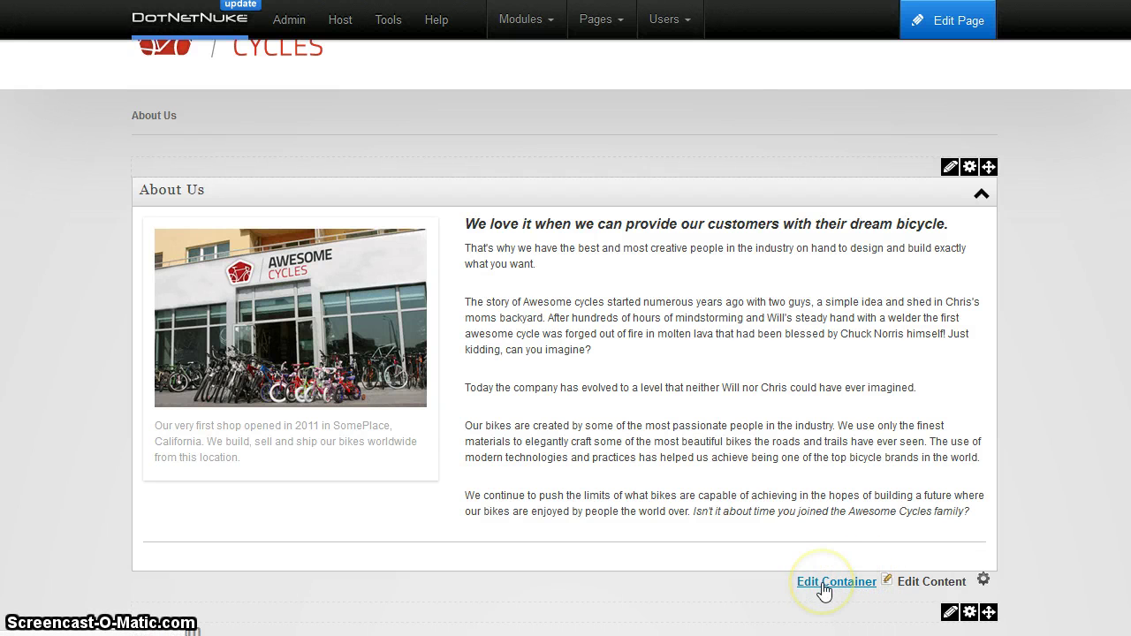
Try a 30 px titlebar font size in the About Us container editor and discard the change.
left_click(823, 582)
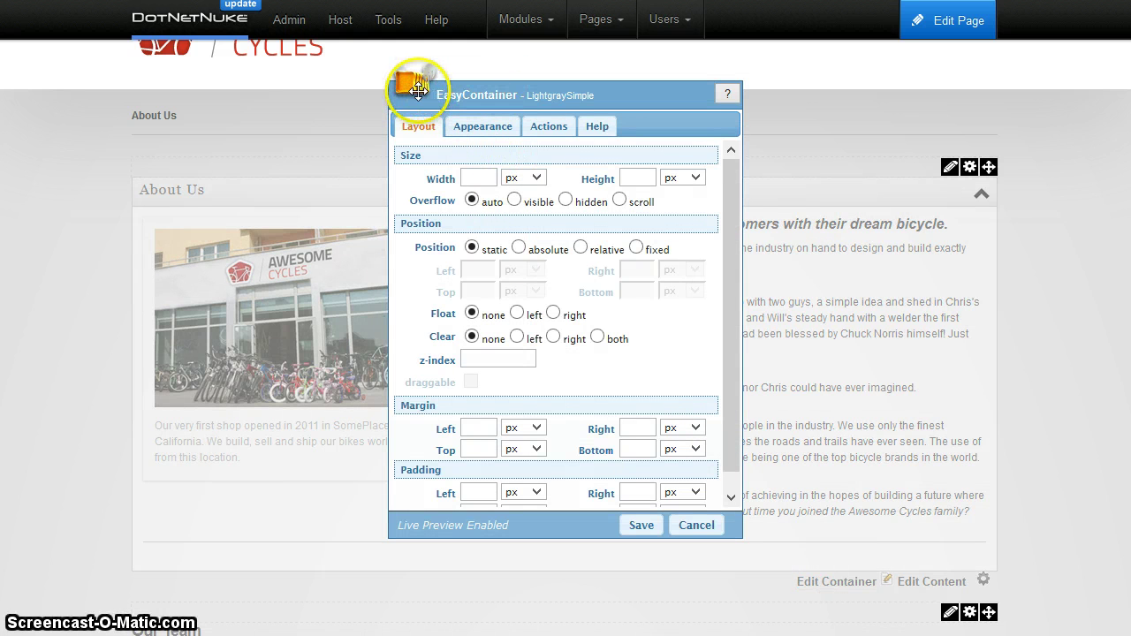
left_click_drag(418, 90, 577, 99)
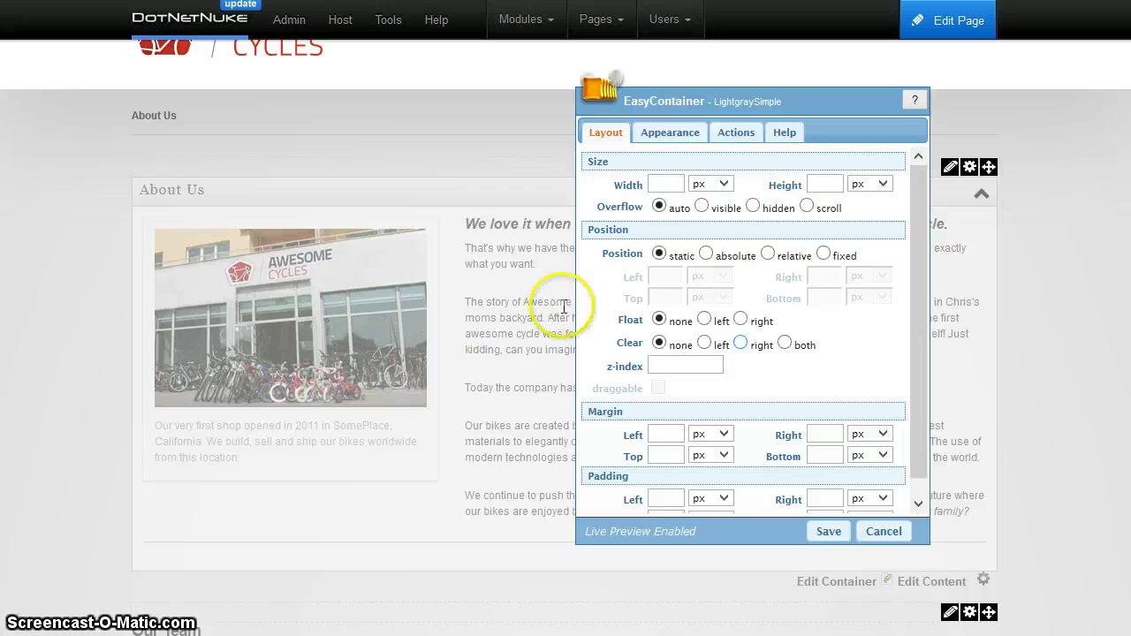
left_click(699, 135)
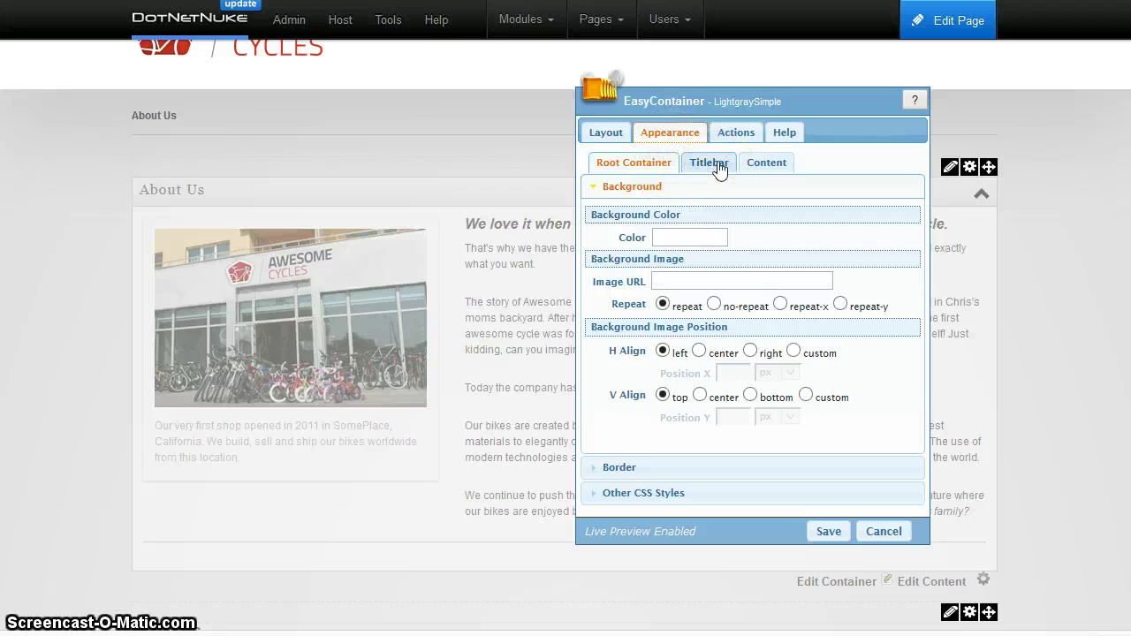
left_click(719, 165)
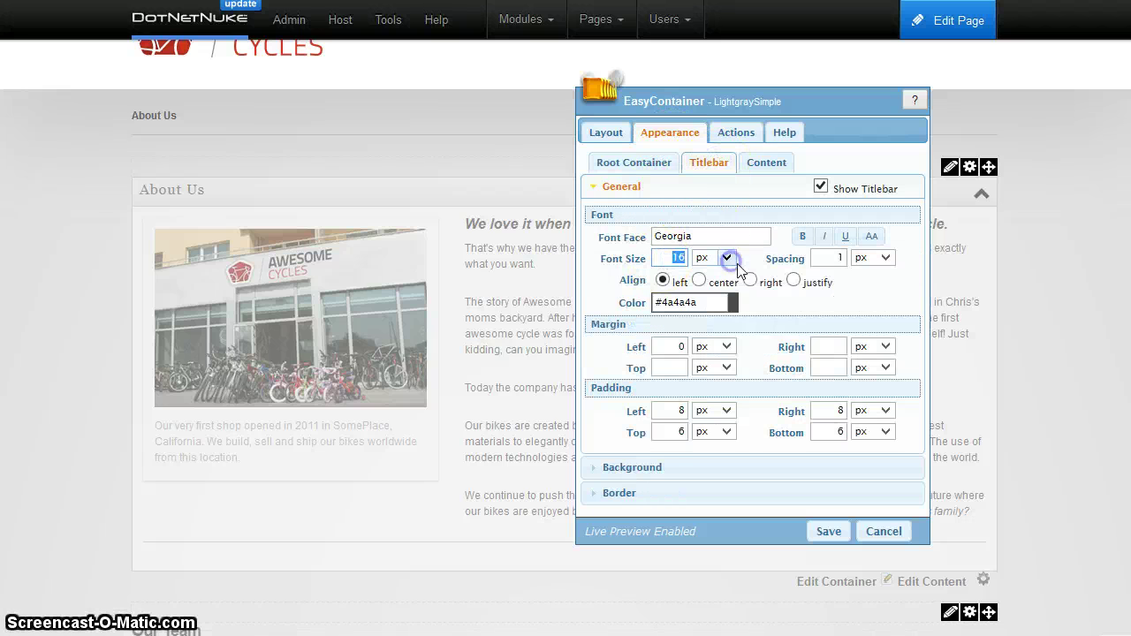
type("30")
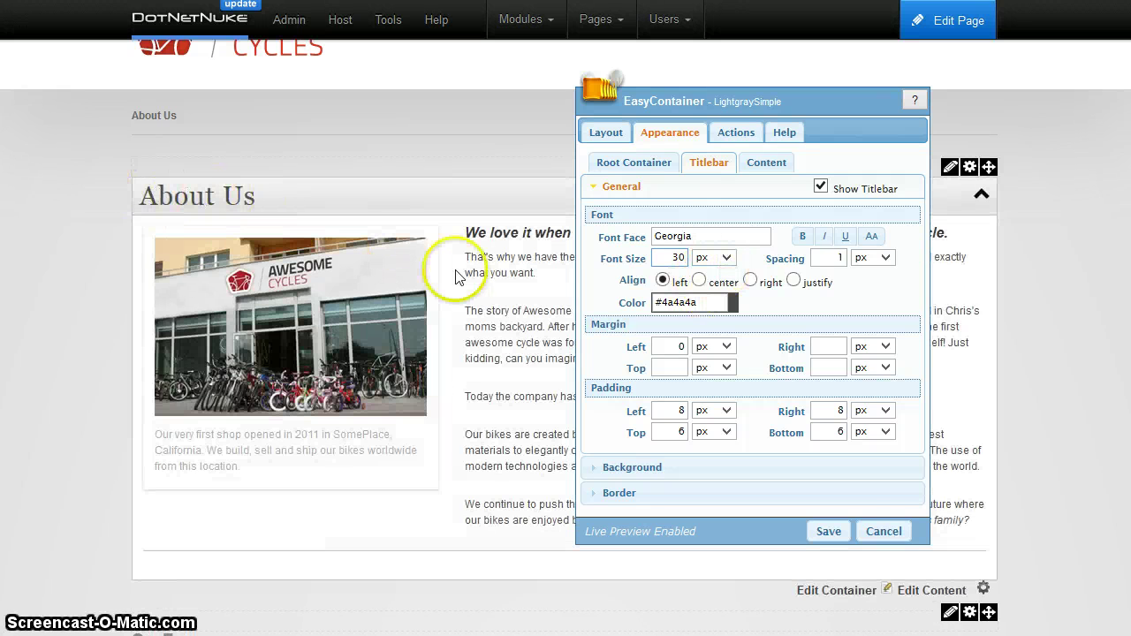
left_click(885, 532)
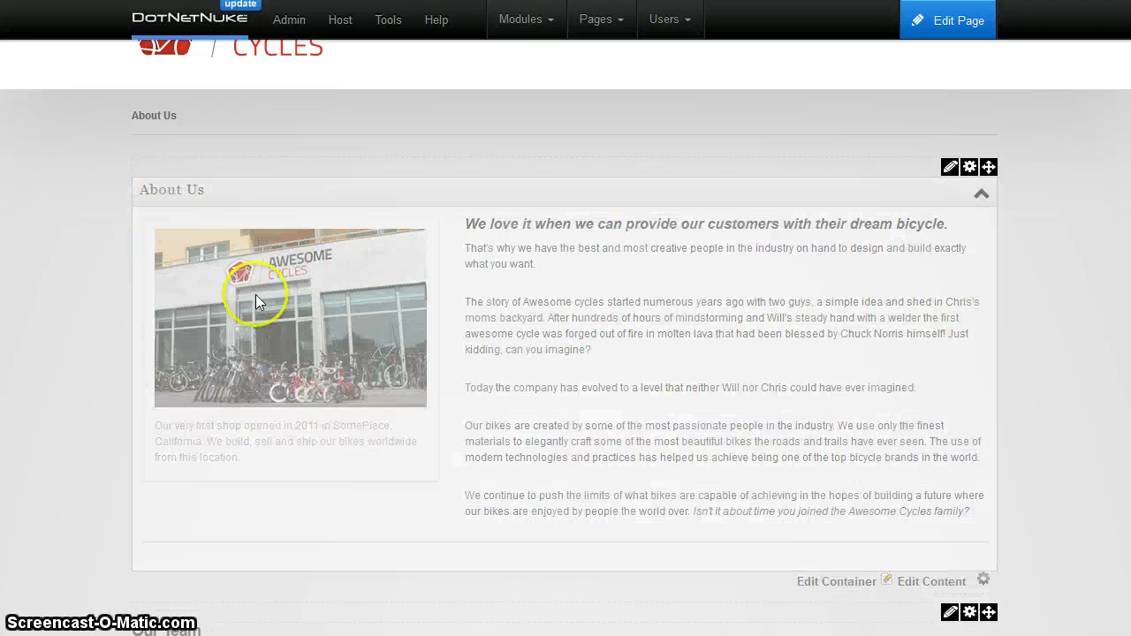
Edit the About Us container's titlebar font, setting its size to 24 px and its color to #b30000.
left_click(851, 583)
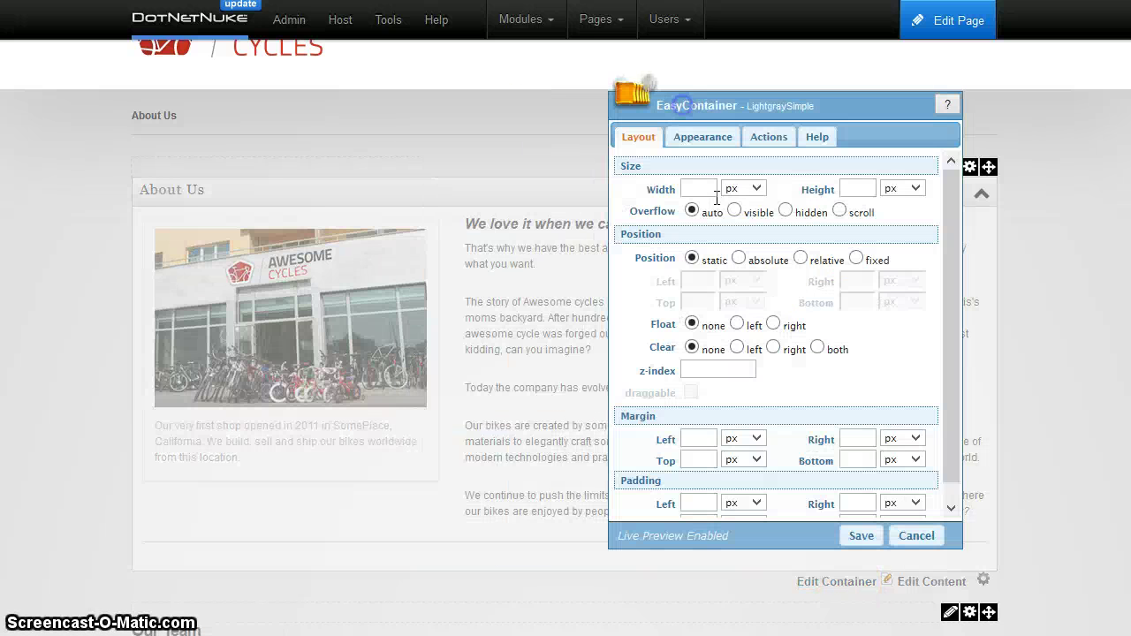
left_click(707, 137)
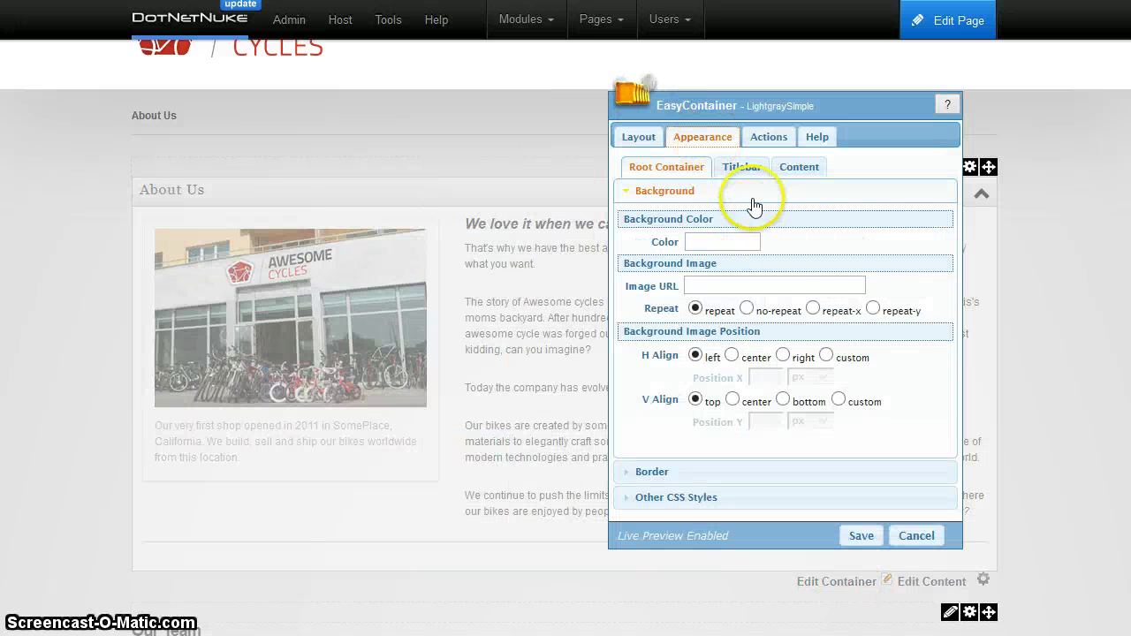
left_click(746, 170)
left_click(708, 263)
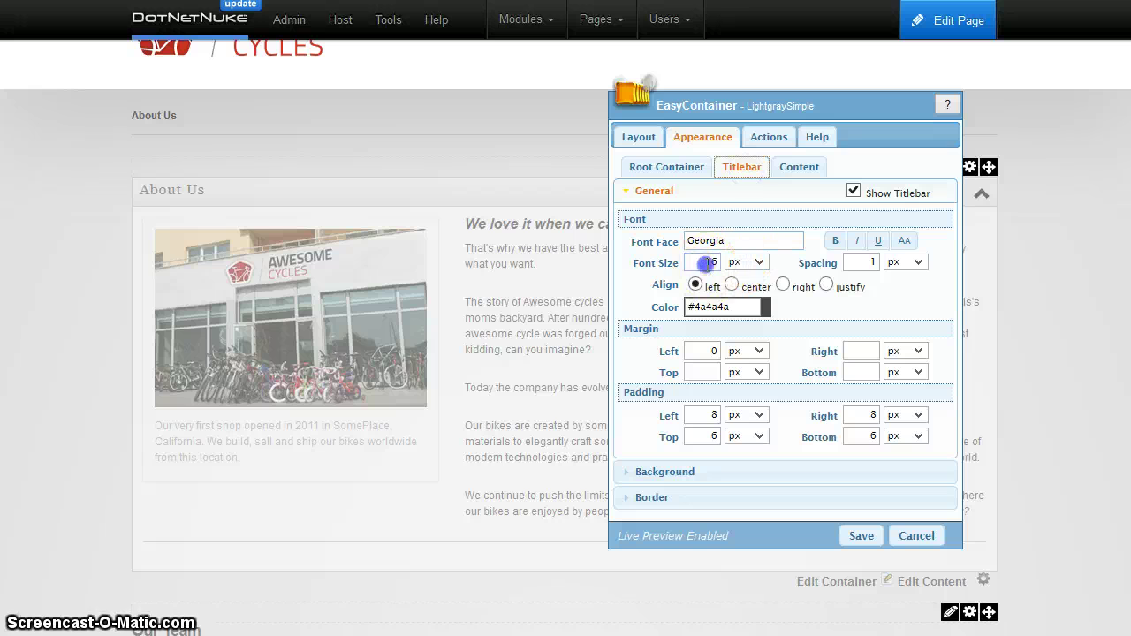
type("24")
left_click(728, 307)
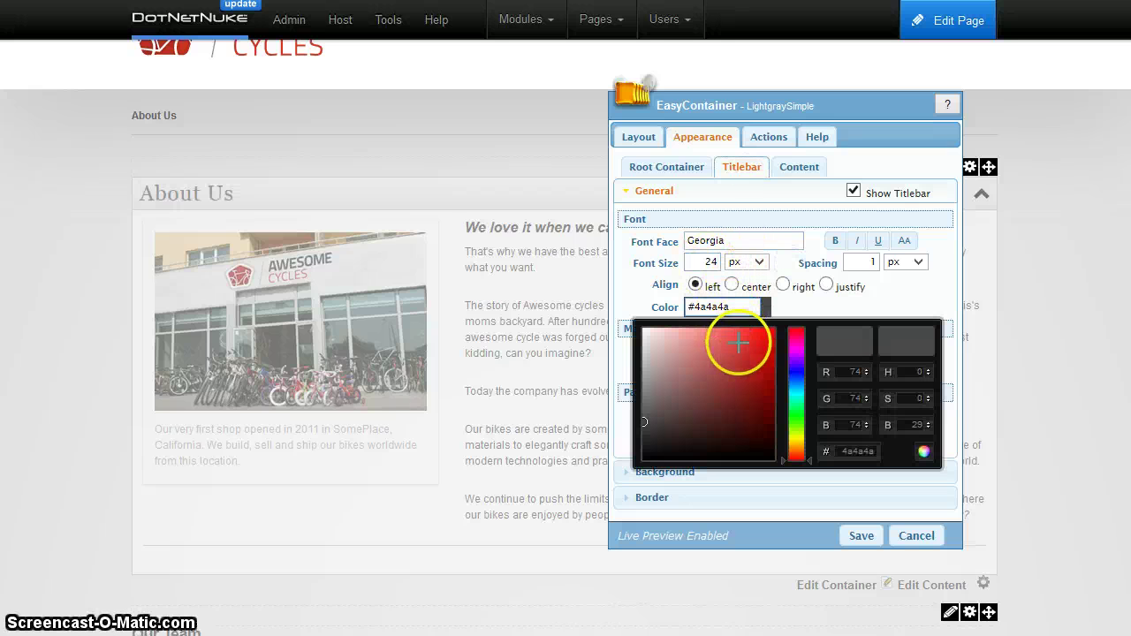
left_click_drag(739, 342, 768, 384)
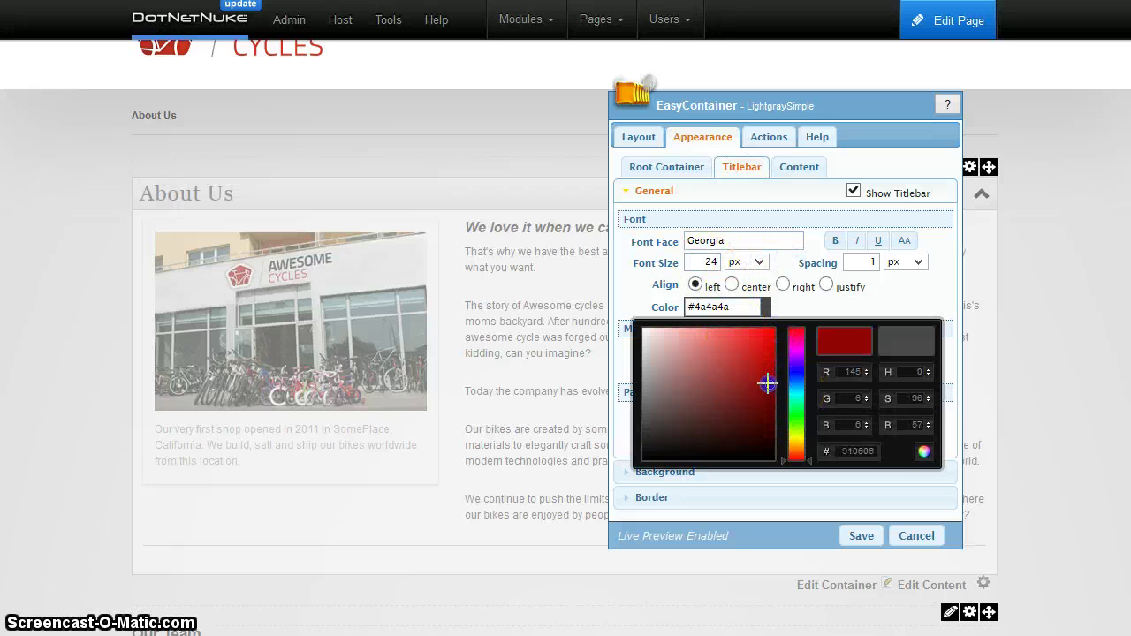
left_click(925, 453)
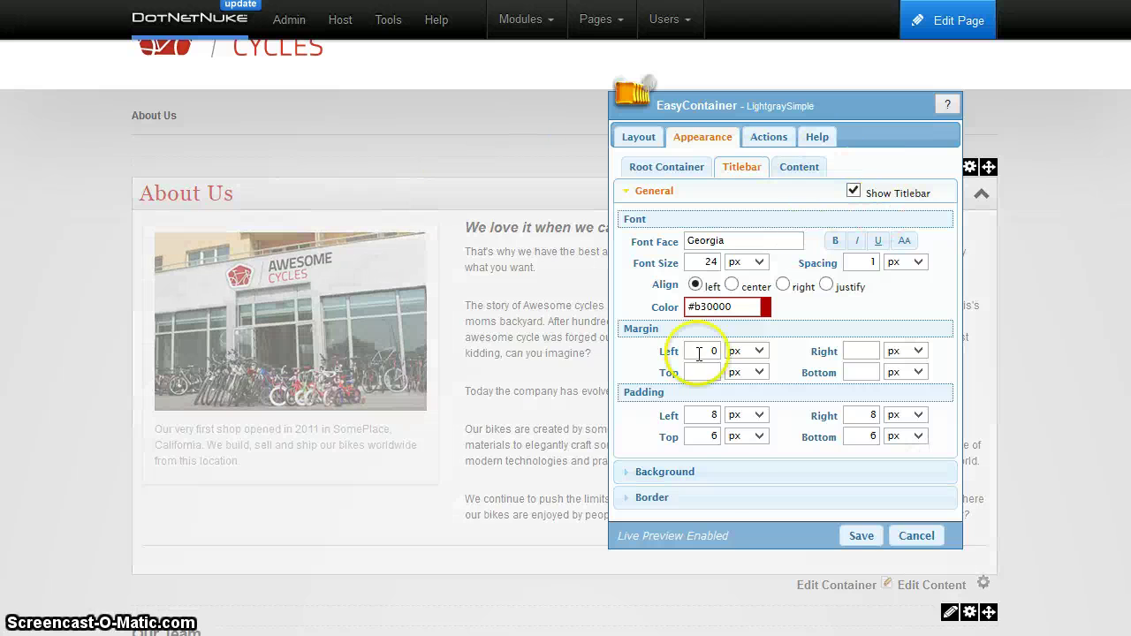
Examine the container's titlebar border, layout and root container border options.
left_click(698, 497)
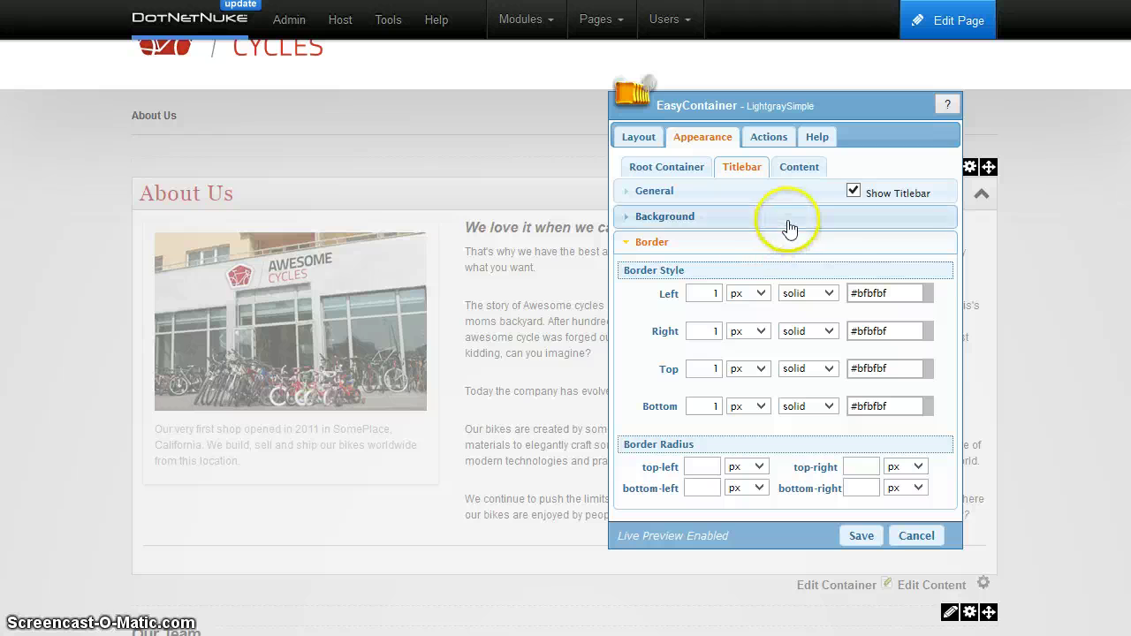
left_click(681, 173)
left_click(640, 138)
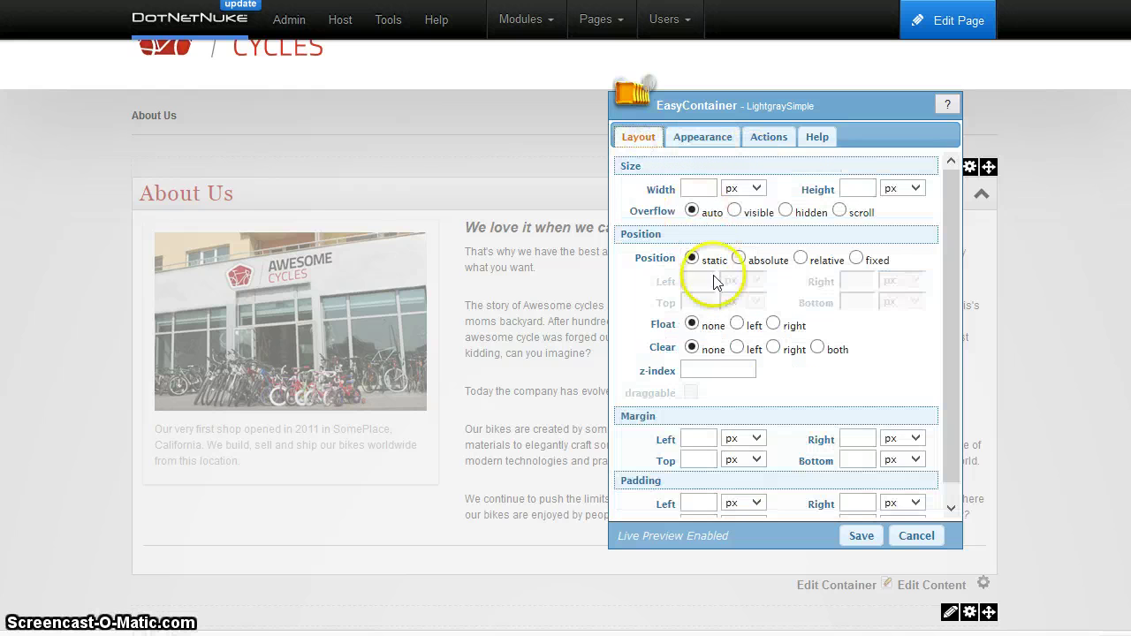
scroll(736, 338, "down", 1)
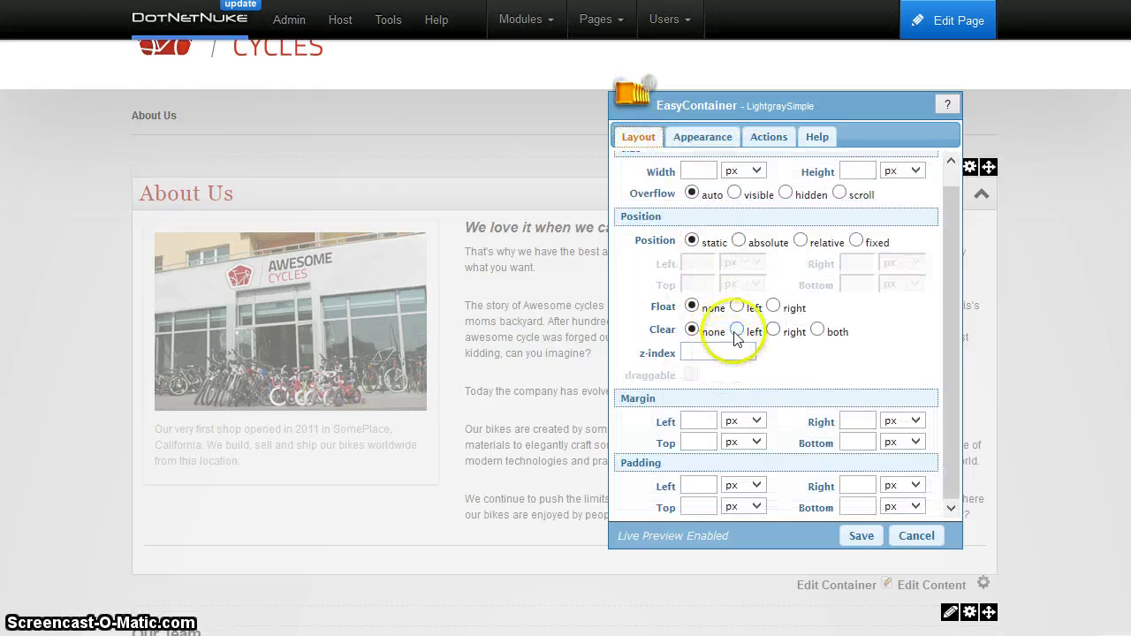
scroll(738, 327, "up", 1)
left_click(702, 137)
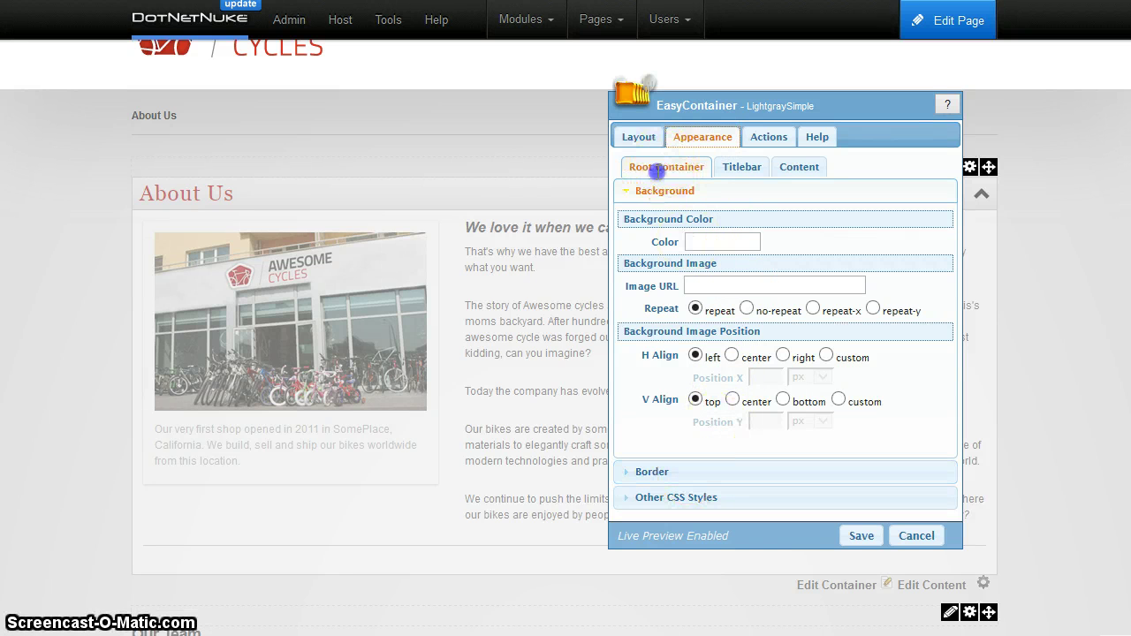
left_click(684, 482)
scroll(692, 433, "down", 2)
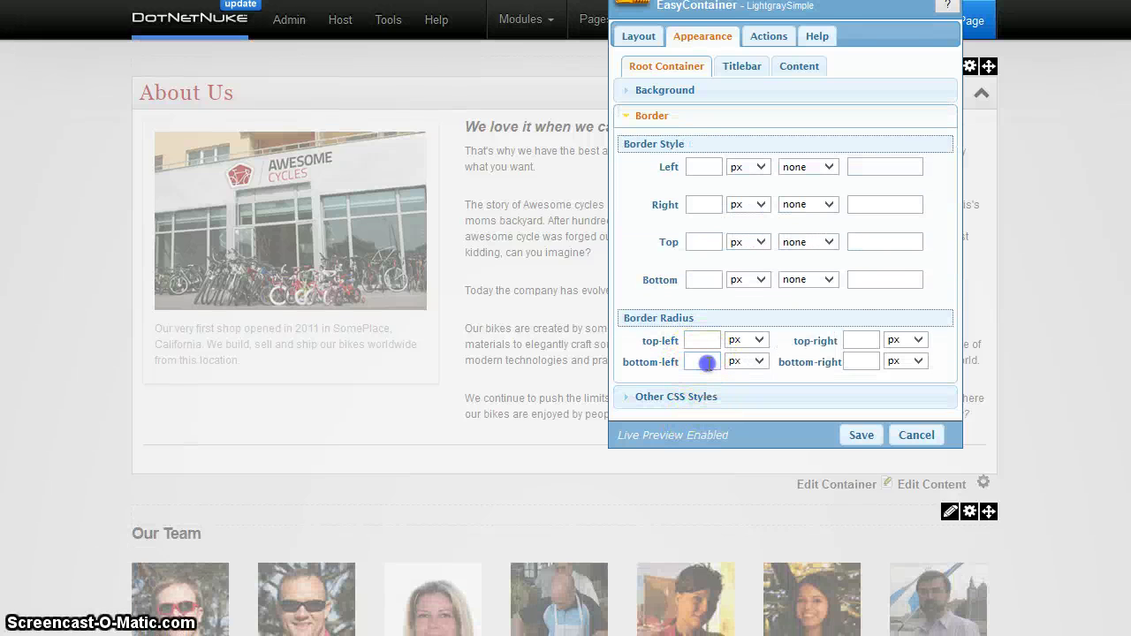
left_click(708, 366)
scroll(711, 354, "up", 2)
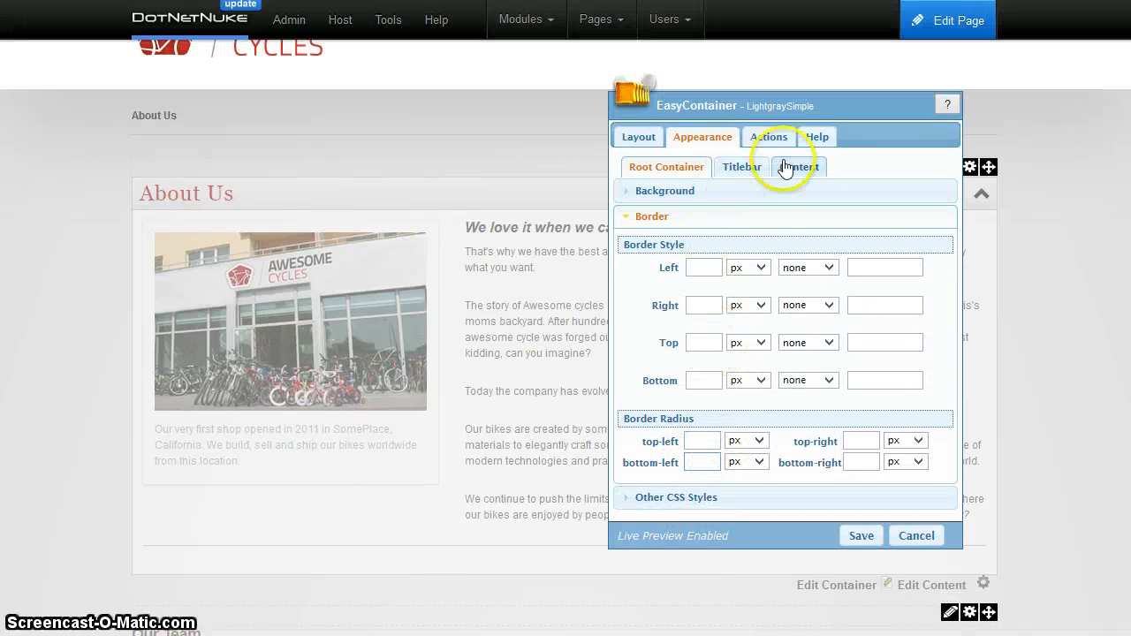
Give the container's content border a bottom-left radius of 30 px and a bottom-right radius of 60 px, and save the container.
left_click(795, 170)
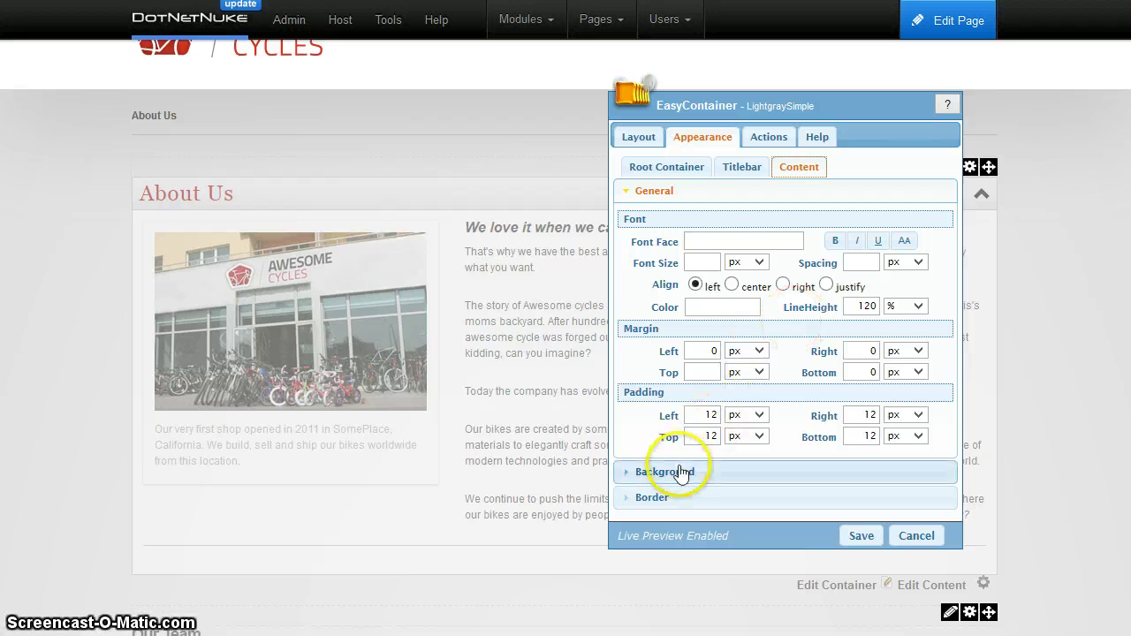
left_click(677, 496)
scroll(676, 499, "down", 1)
scroll(677, 497, "down", 1)
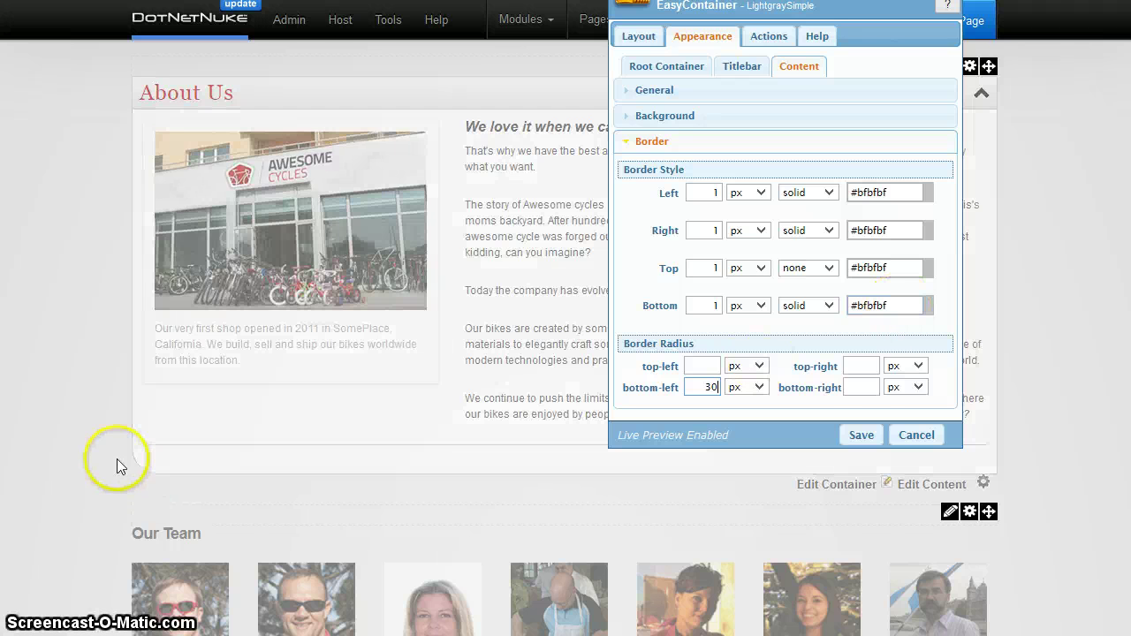
left_click(859, 391)
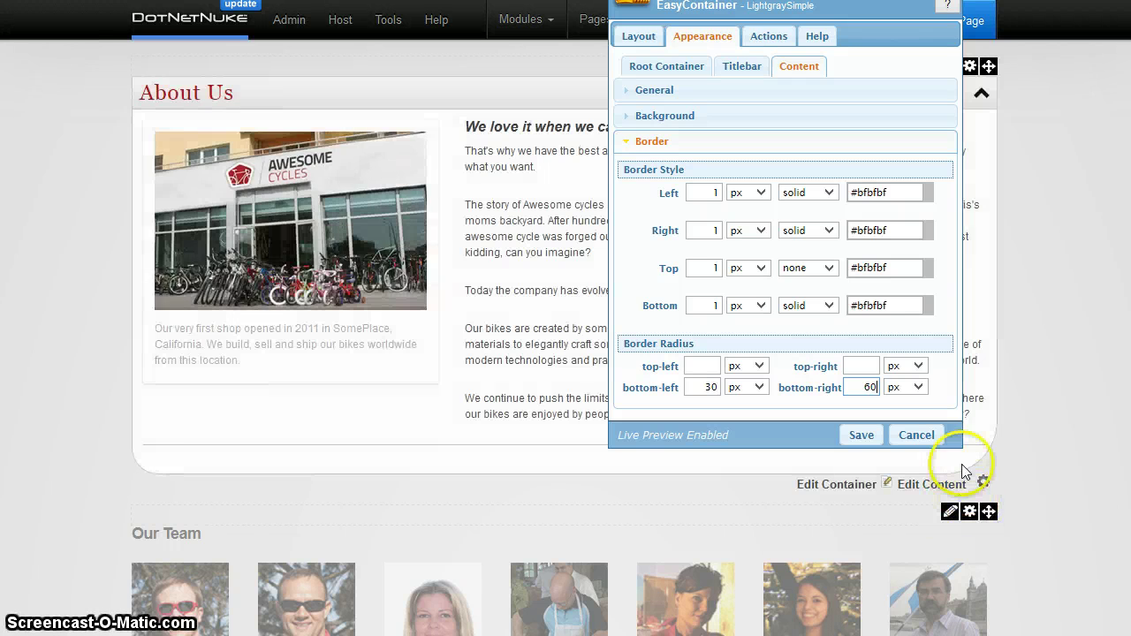
left_click(861, 435)
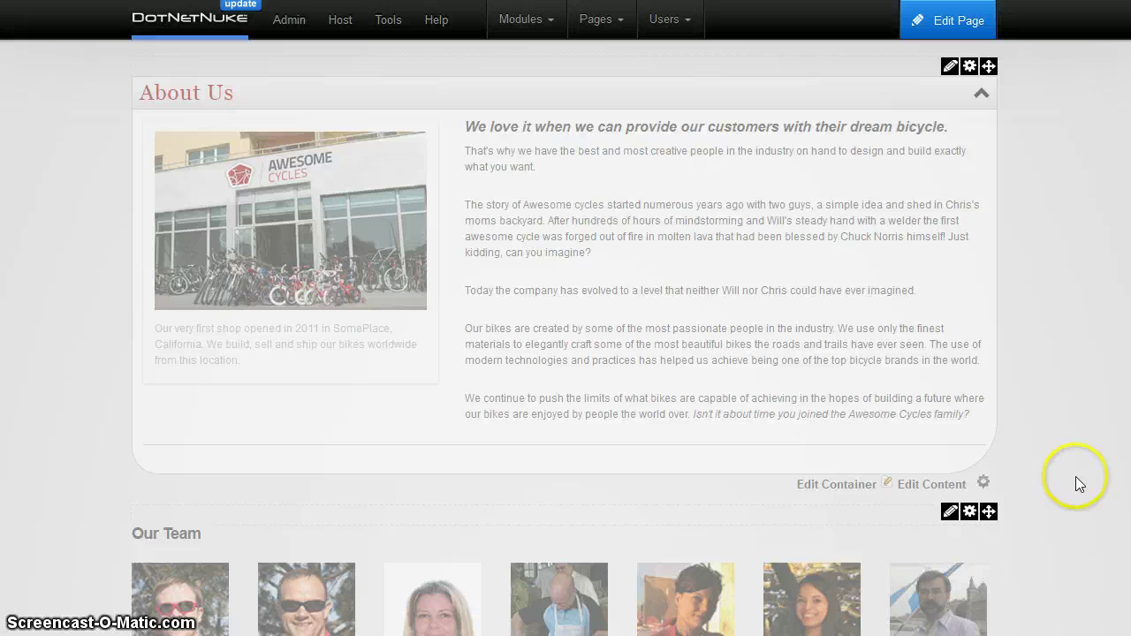
Change the About Us module's container to Host: EasyContainer - ...New Container in its page settings and update the module.
left_click(983, 483)
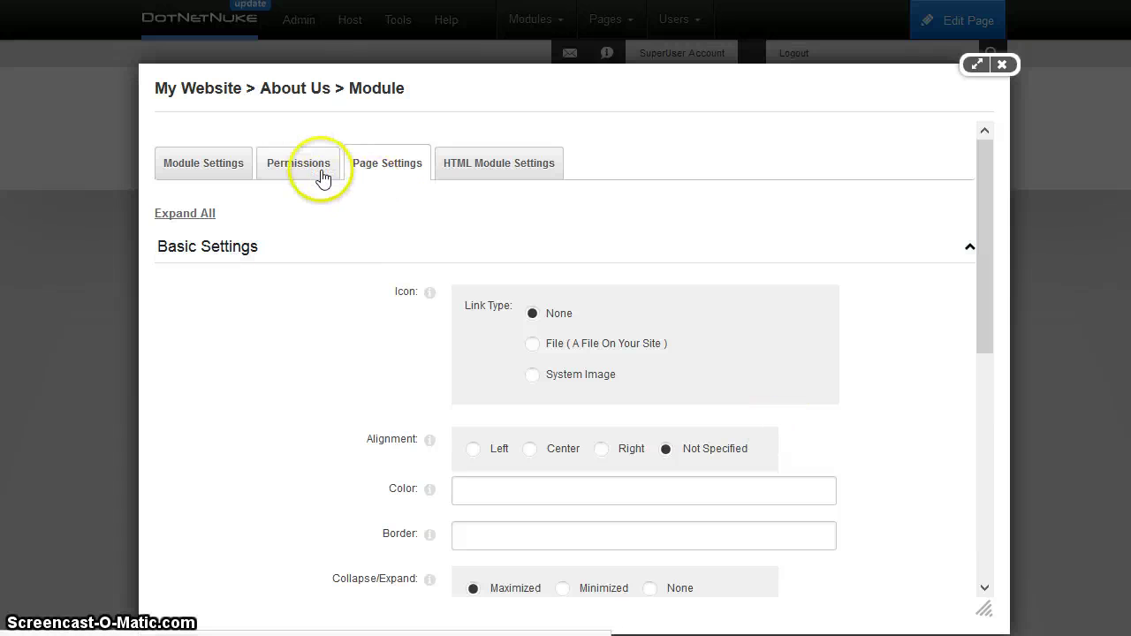
scroll(494, 310, "down", 5)
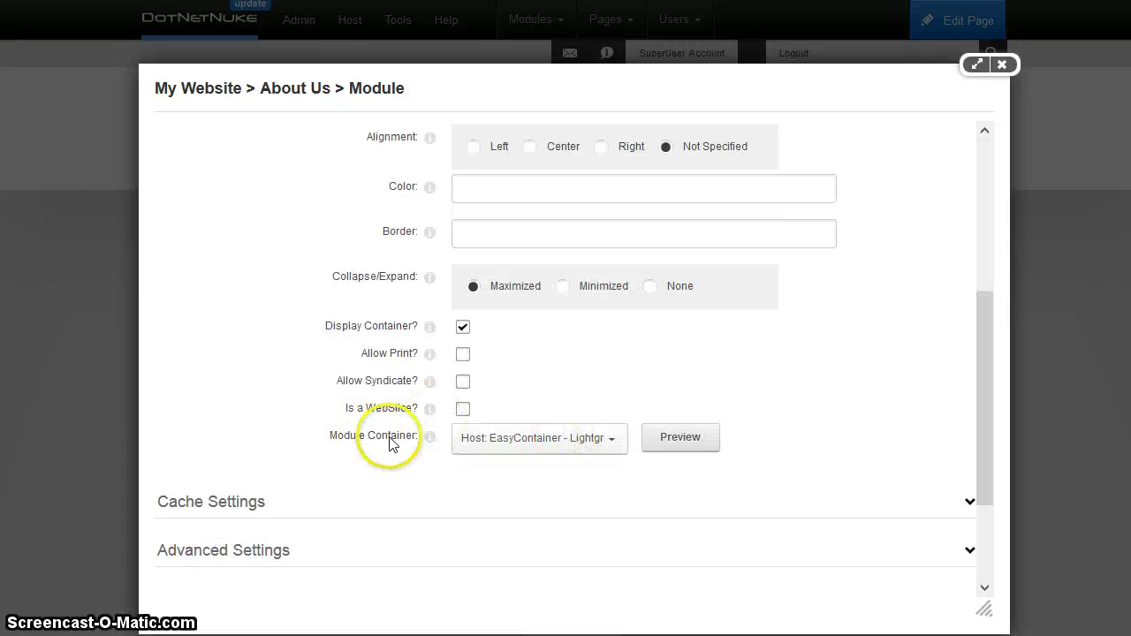
left_click(523, 437)
scroll(604, 377, "up", 4)
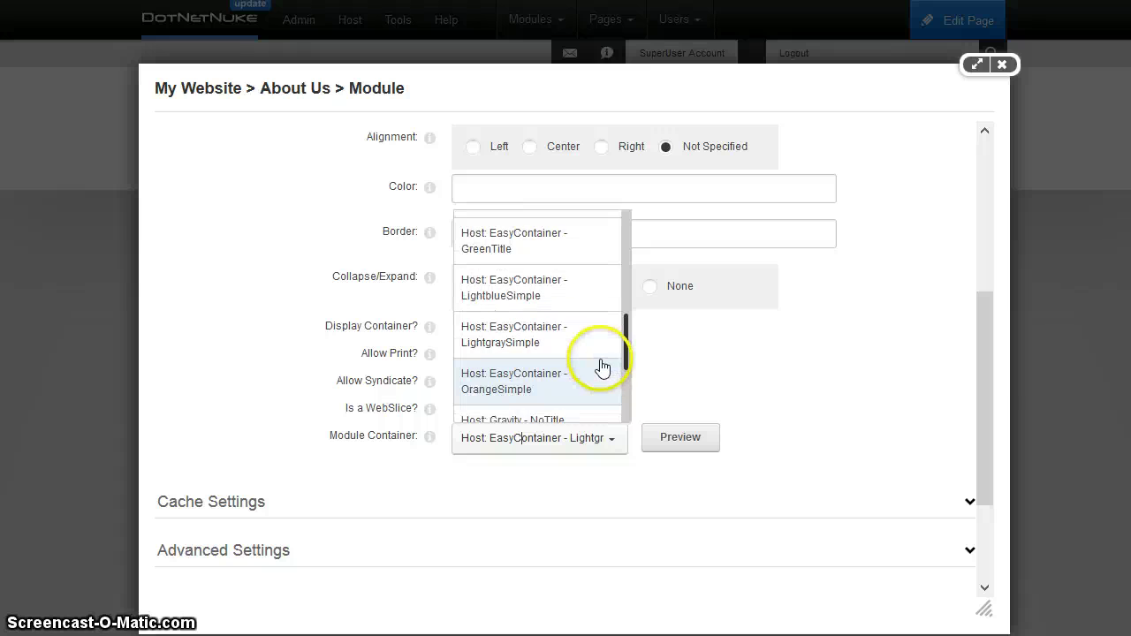
scroll(581, 375, "up", 3)
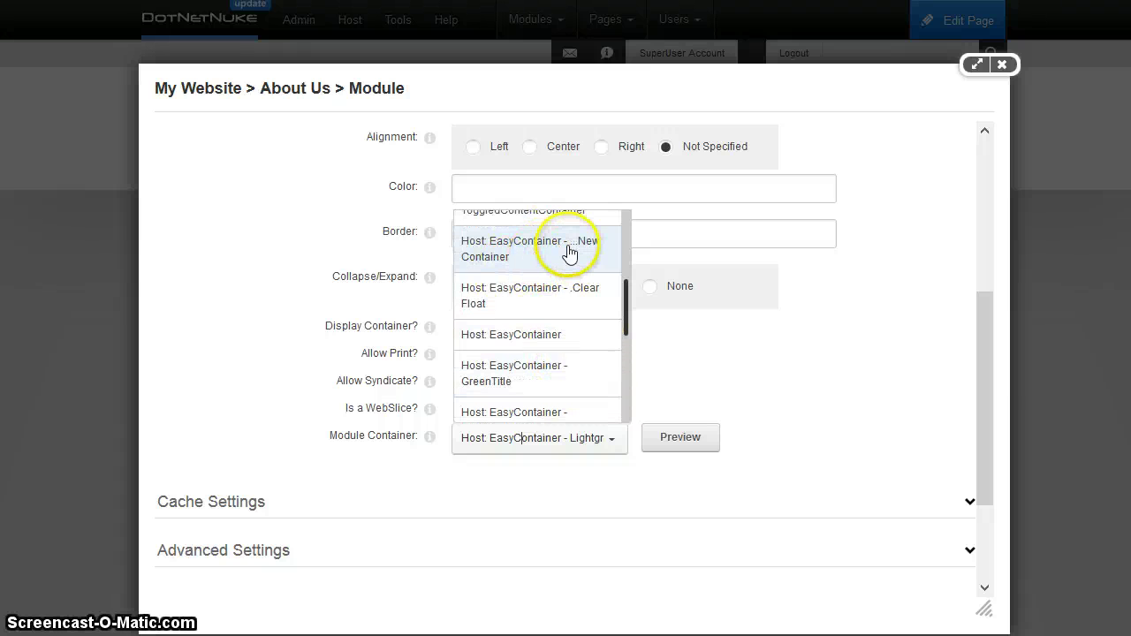
left_click(573, 250)
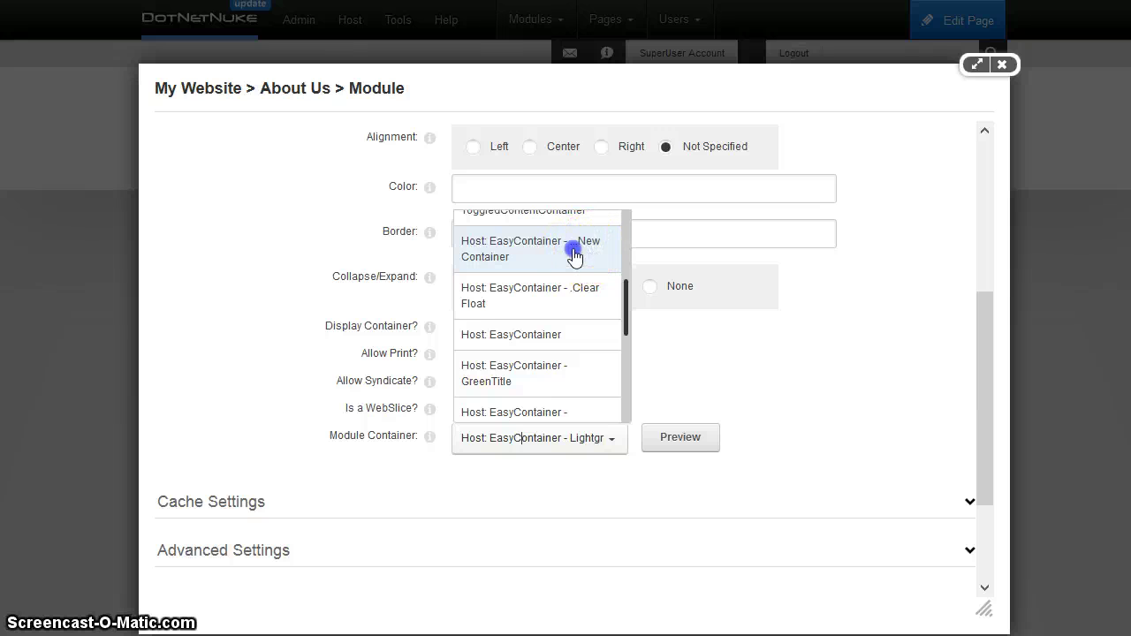
scroll(259, 527, "down", 4)
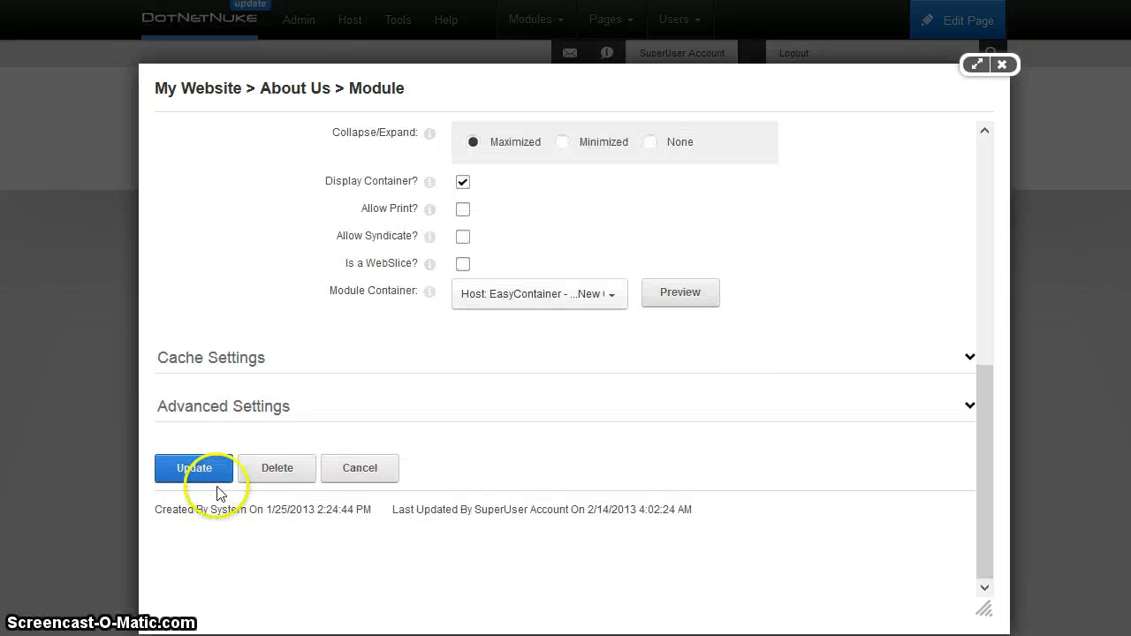
left_click(205, 469)
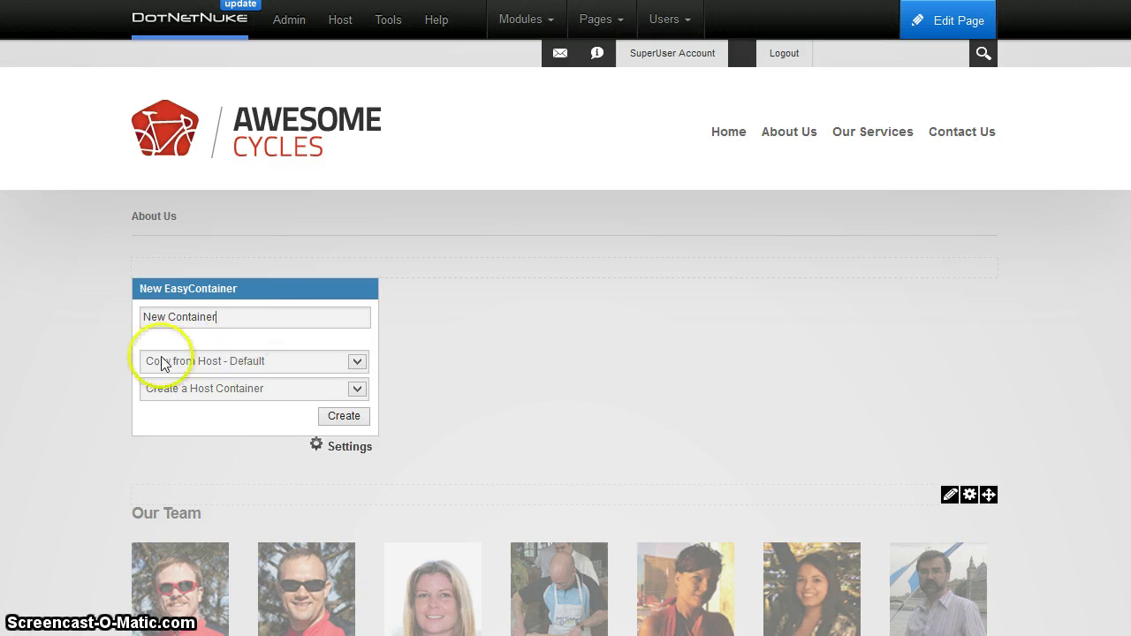
Create a portal container named New Container, copied from Host - LightgraySimple.
left_click(204, 362)
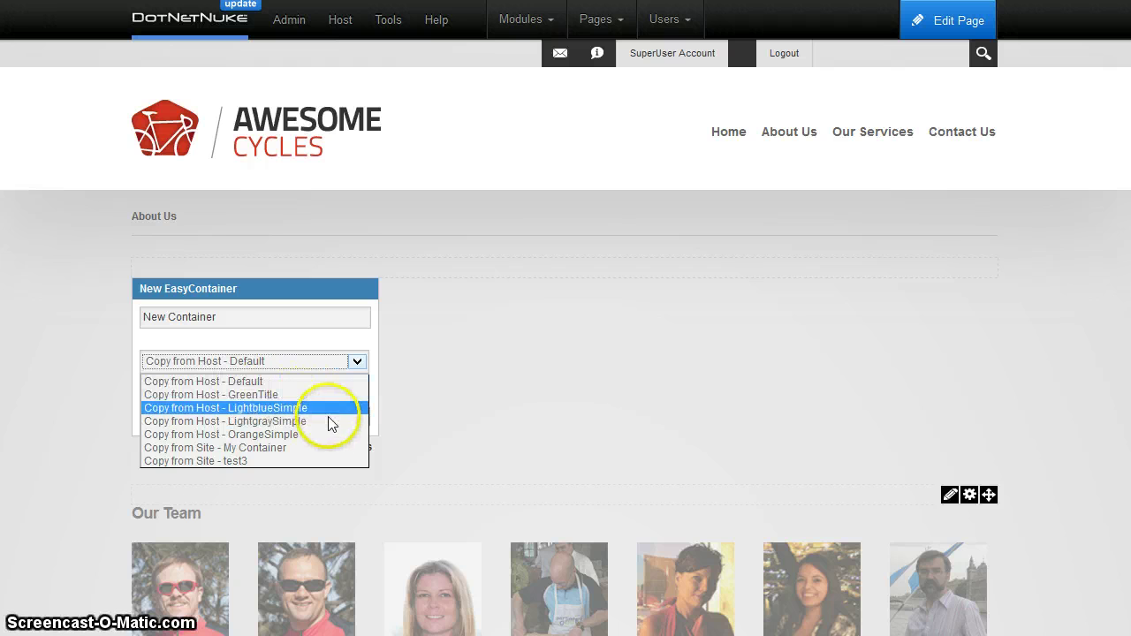
left_click(277, 421)
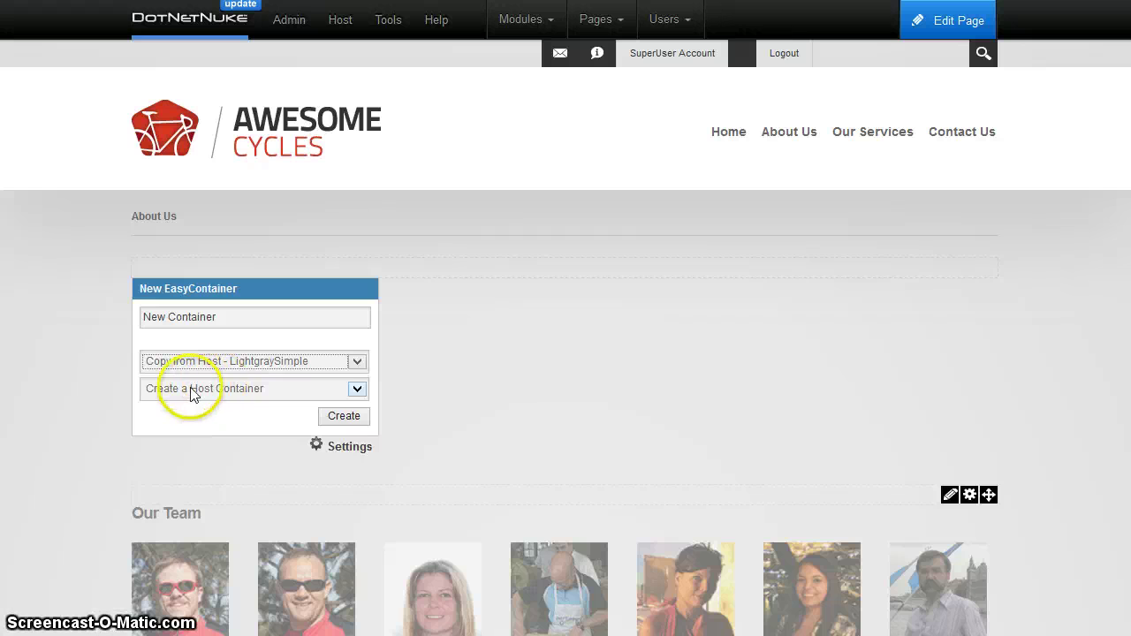
left_click(193, 393)
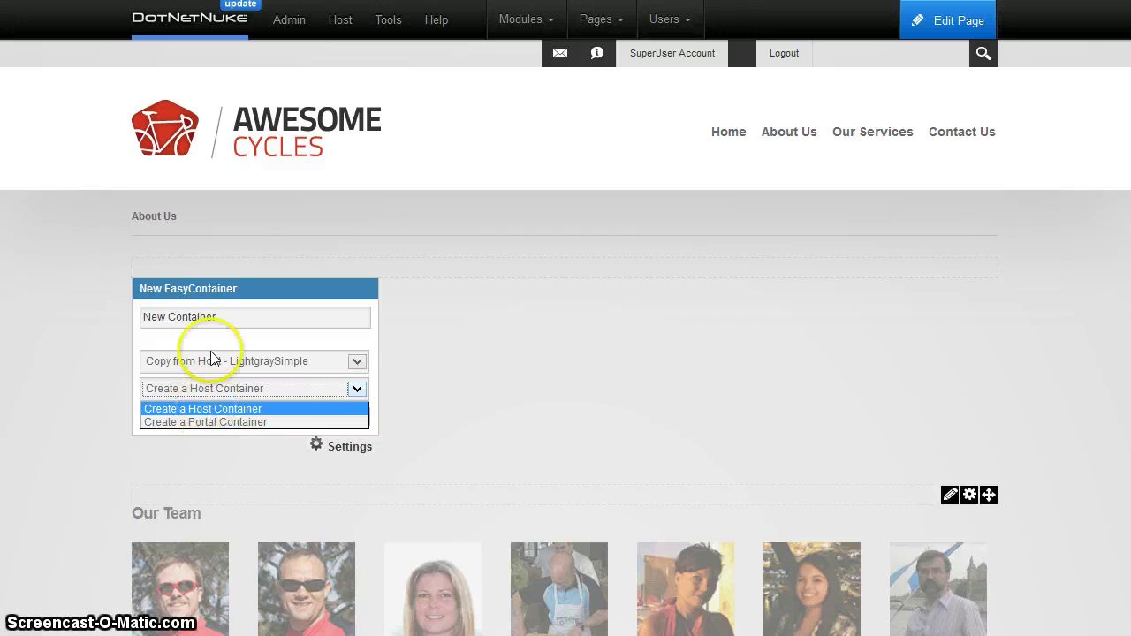
left_click(253, 422)
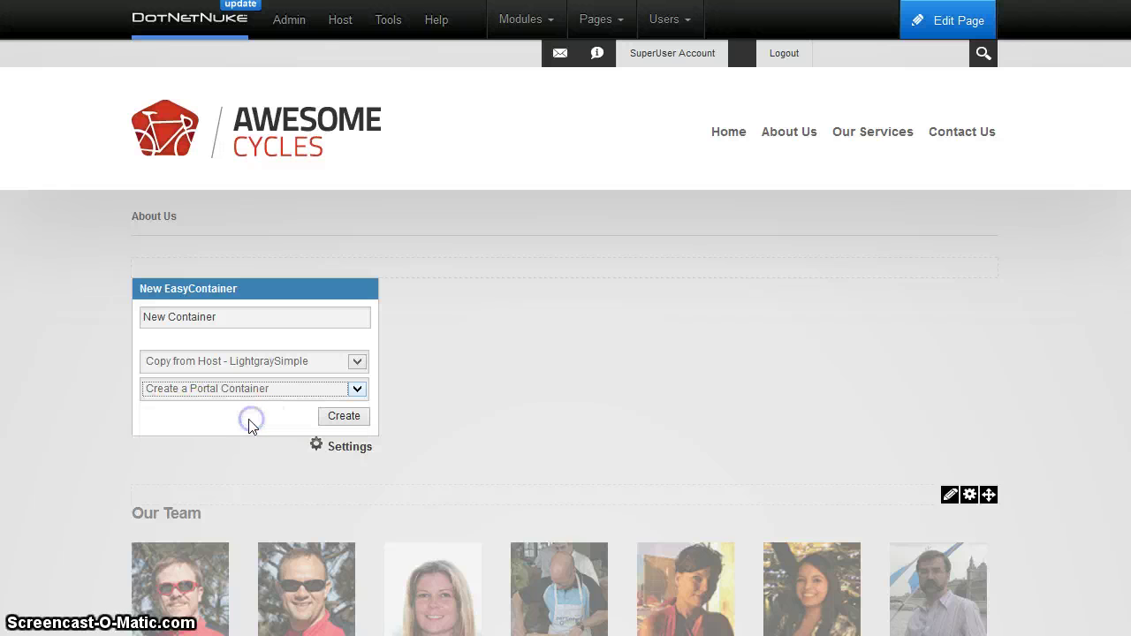
left_click(343, 417)
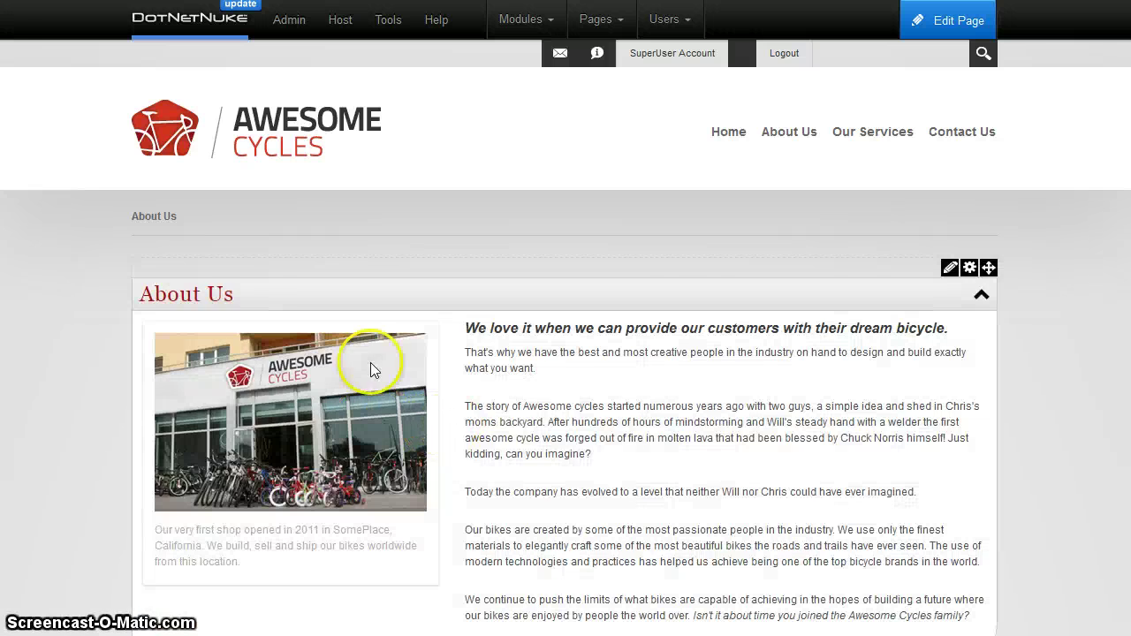
Edit the About Us container's content font, making it italic with a line height of 100 px, and save the container.
scroll(138, 303, "down", 3)
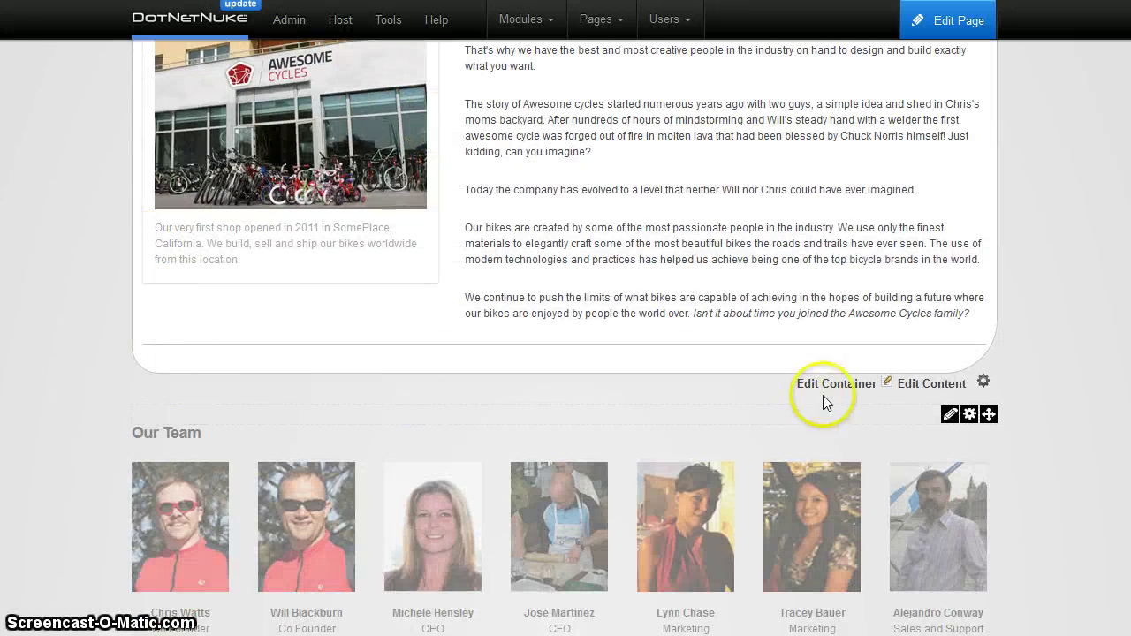
scroll(822, 395, "up", 2)
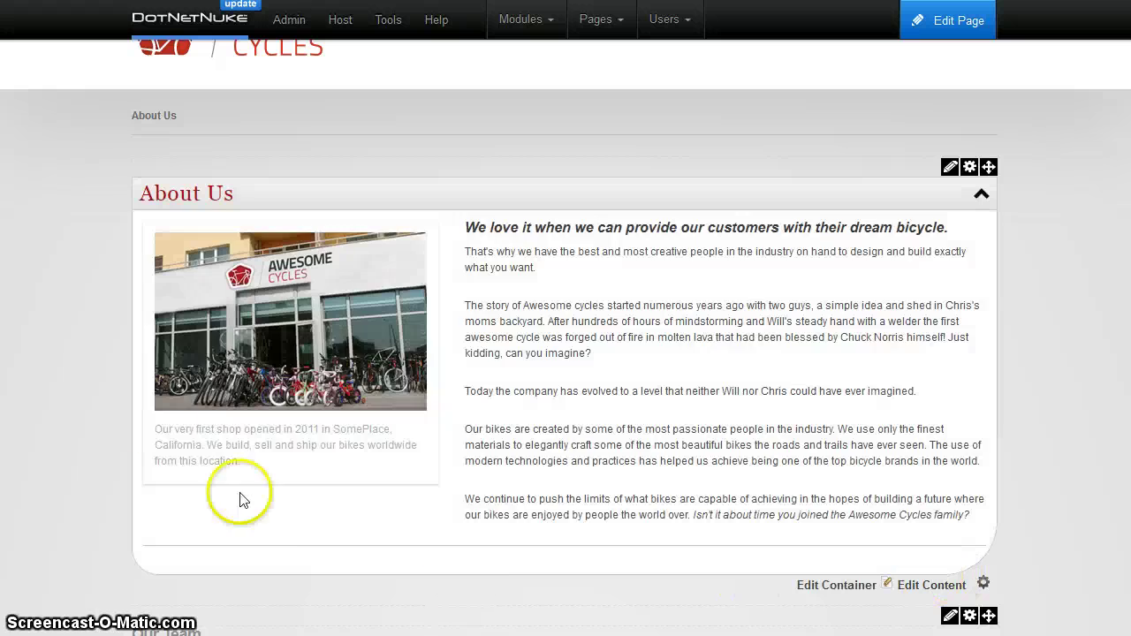
left_click(833, 587)
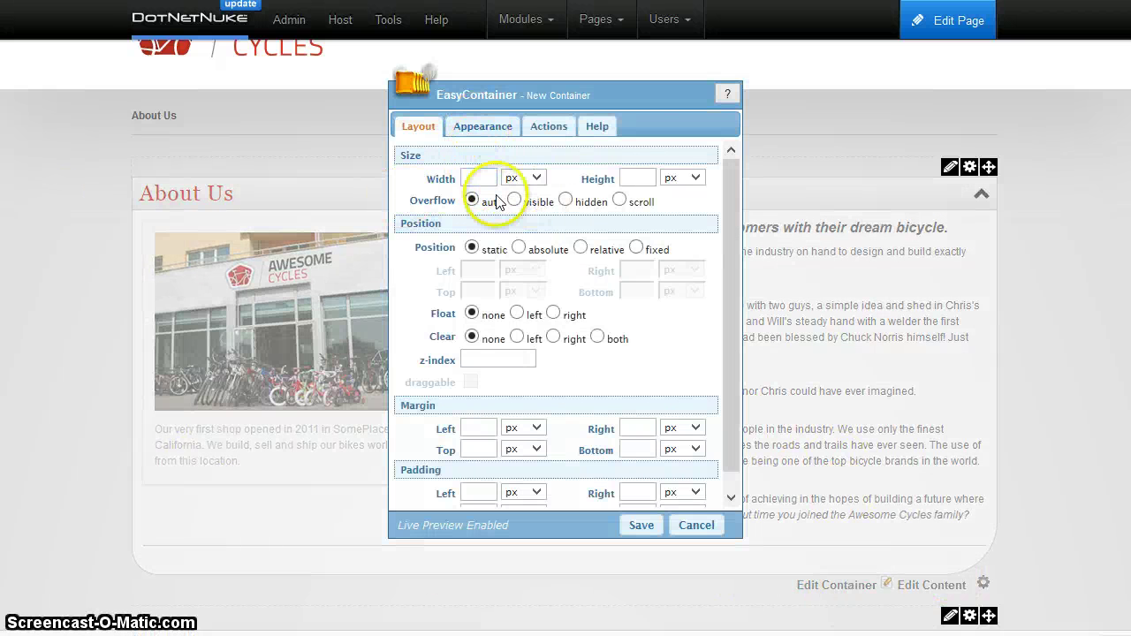
scroll(508, 420, "down", 1)
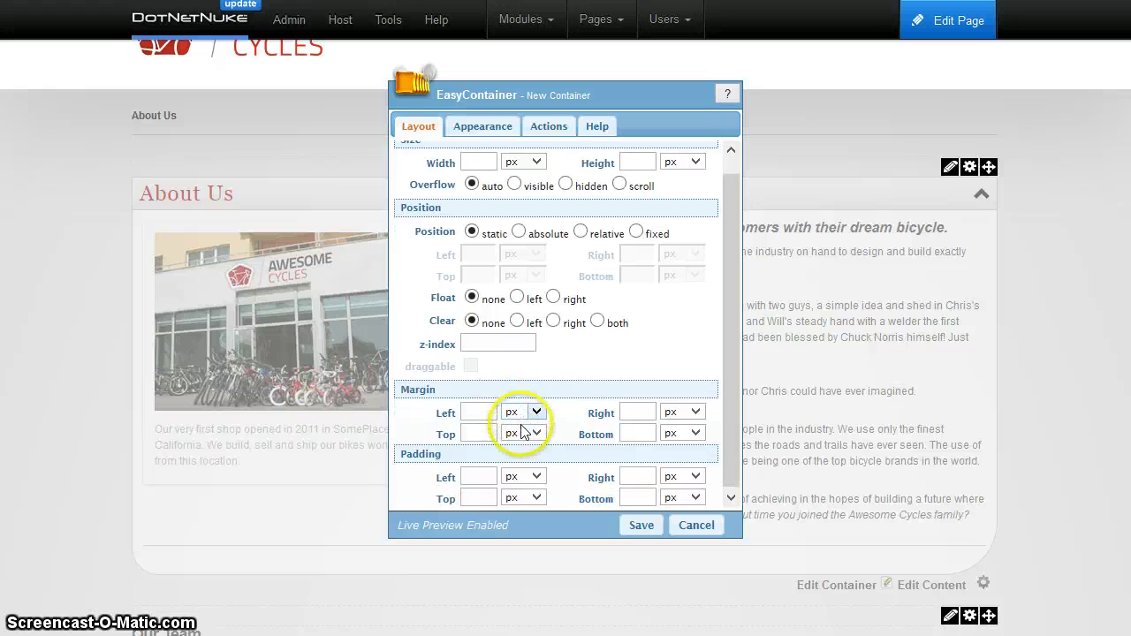
left_click(483, 127)
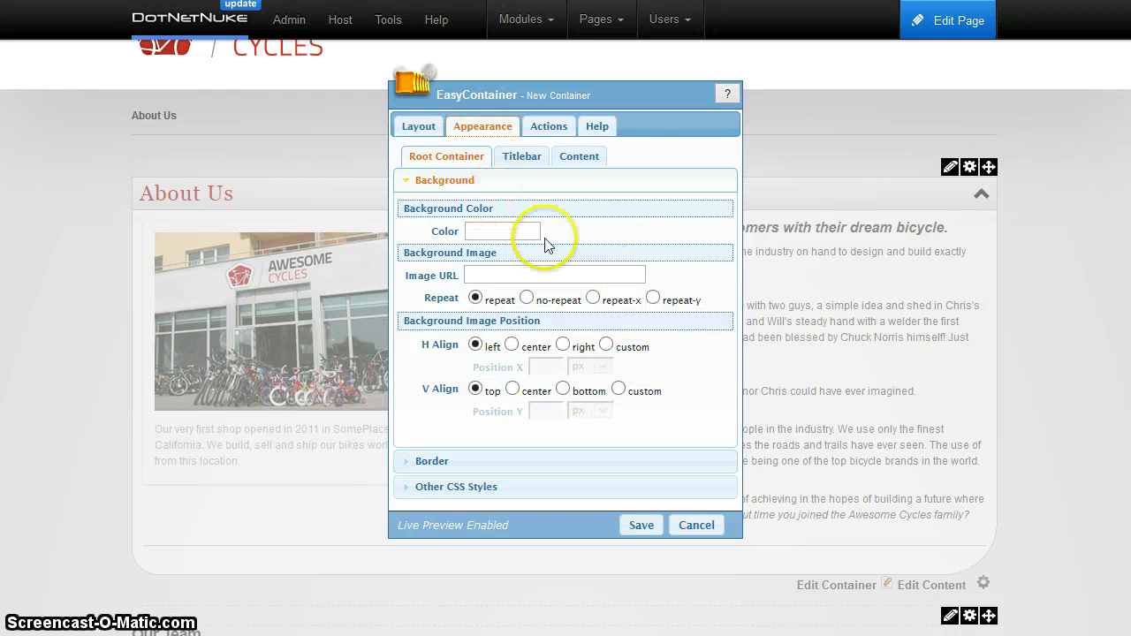
left_click(580, 158)
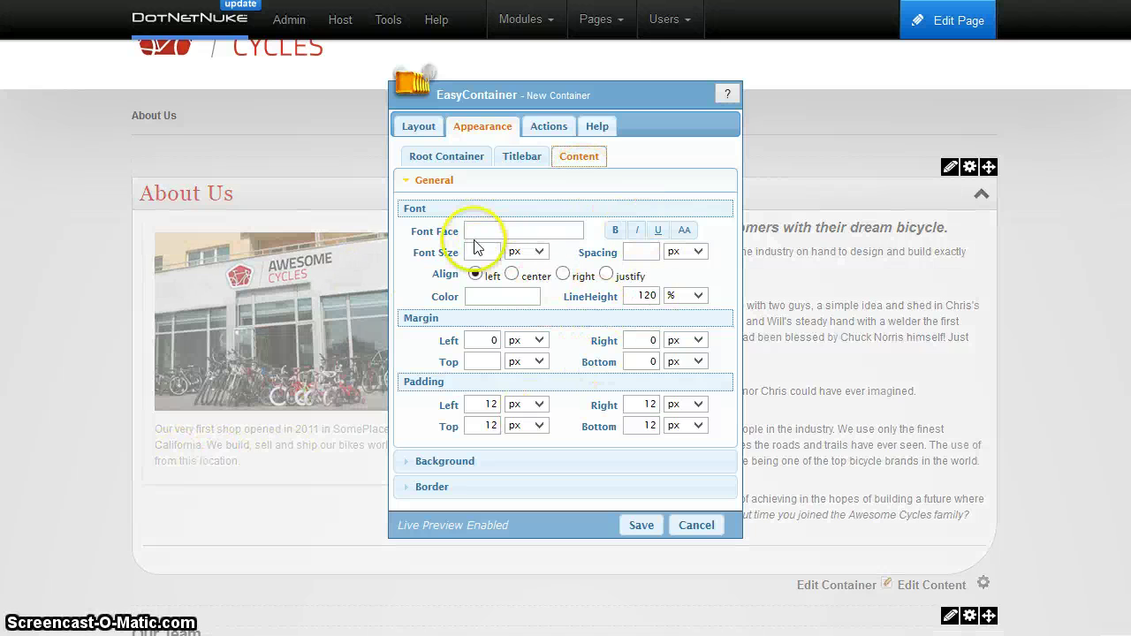
left_click(635, 233)
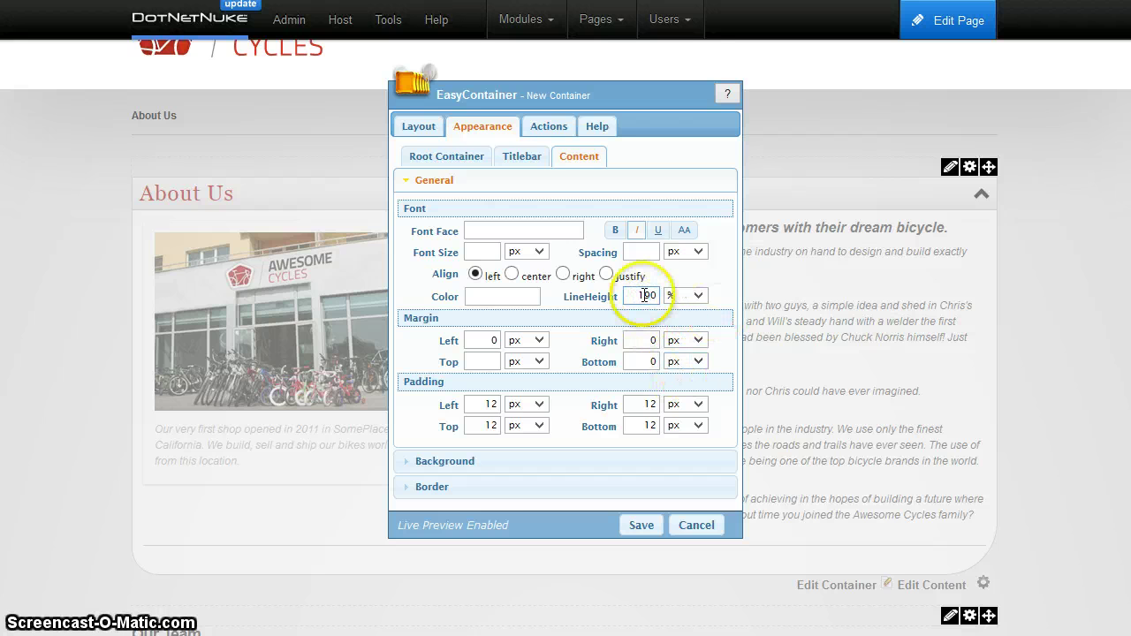
left_click(686, 303)
left_click(694, 316)
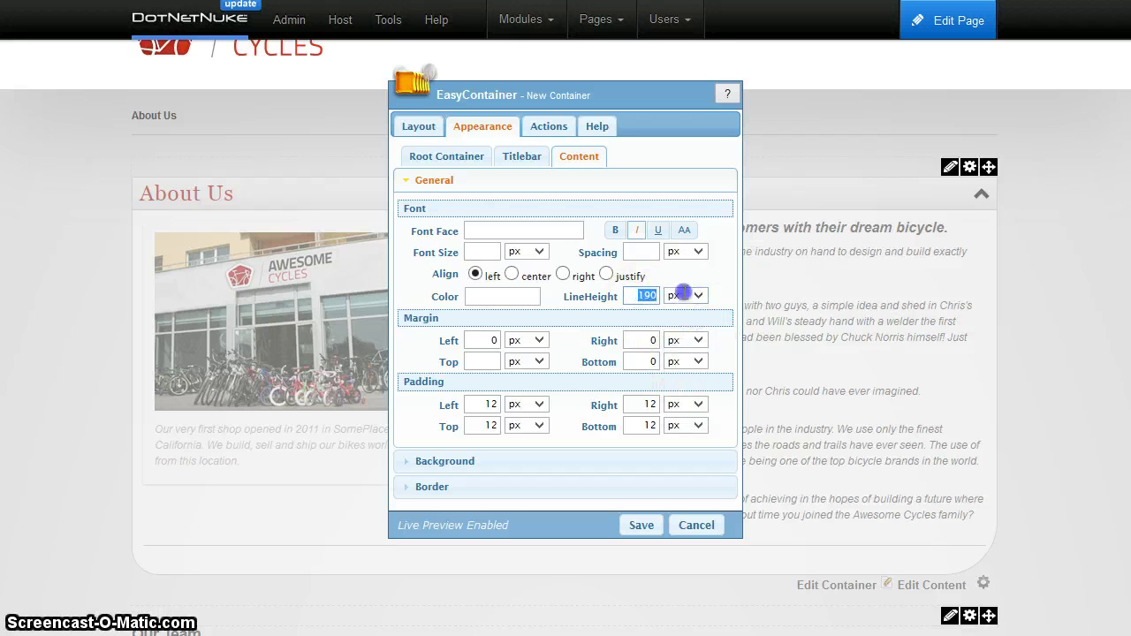
left_click(820, 414)
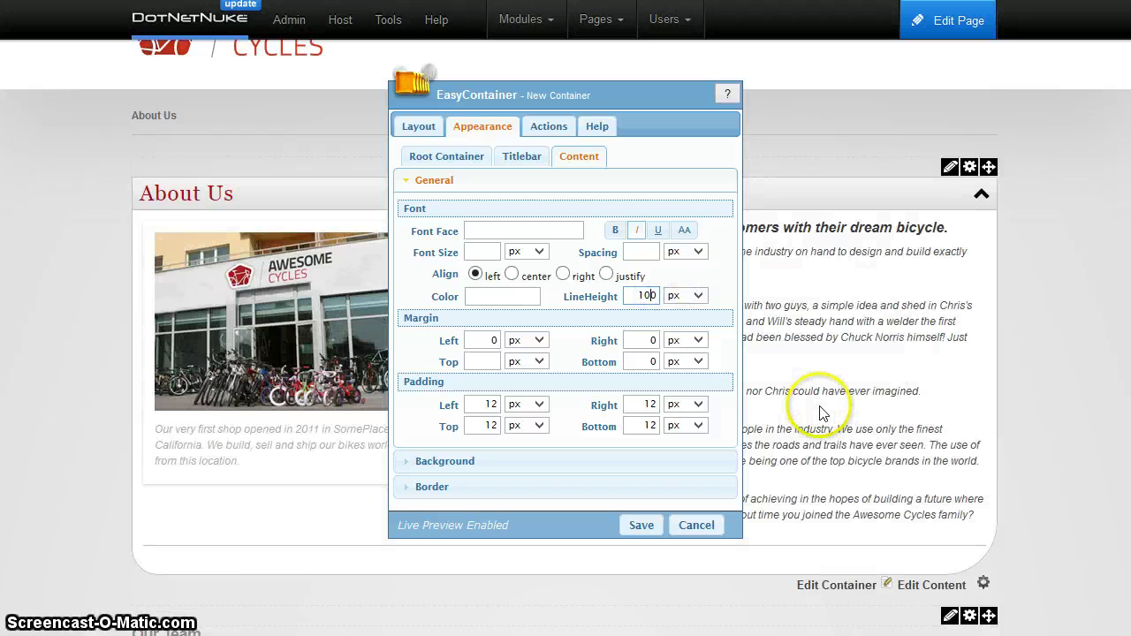
left_click(658, 527)
Assign Site: EasyContainer - New Container to the Our Team module in its page settings and update the module.
scroll(589, 347, "down", 3)
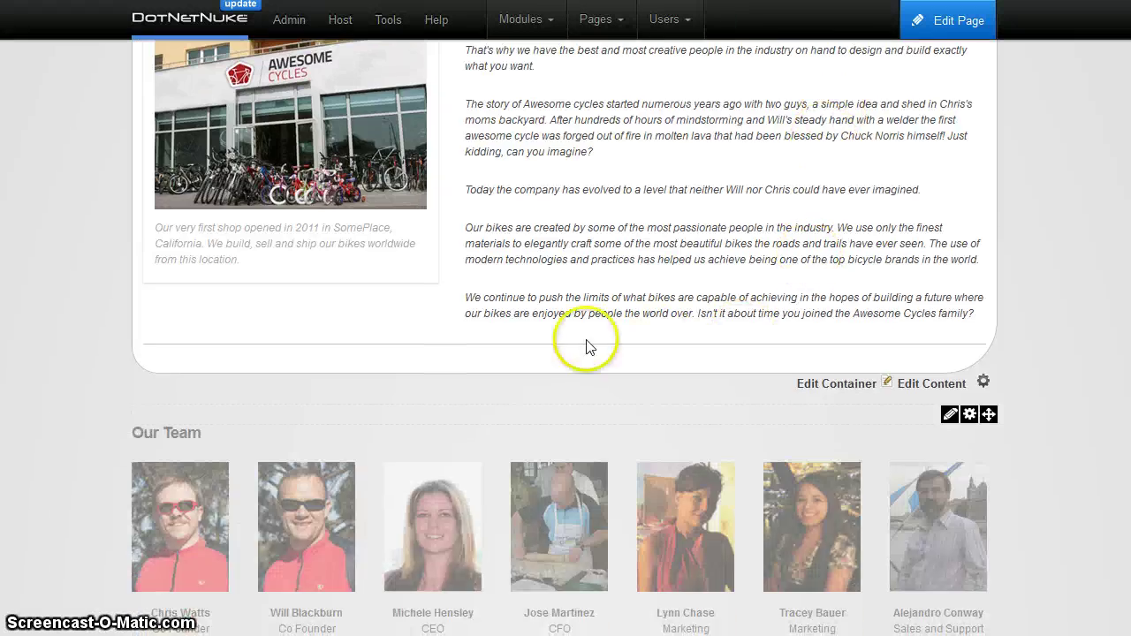
scroll(589, 347, "up", 3)
scroll(798, 262, "down", 5)
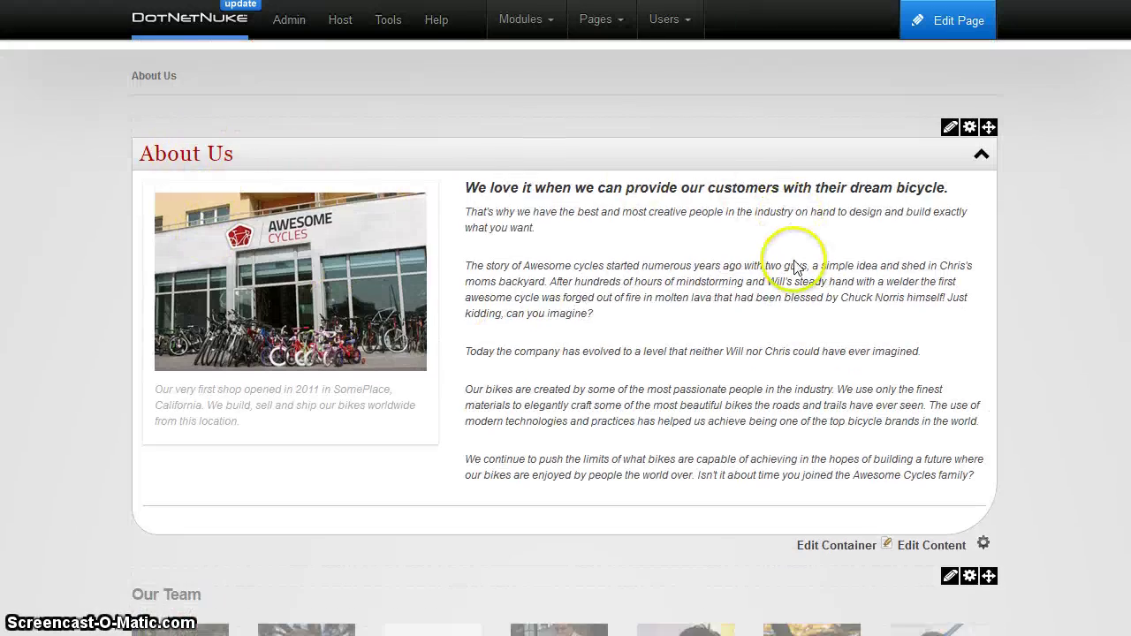
scroll(689, 342, "up", 2)
scroll(874, 323, "down", 2)
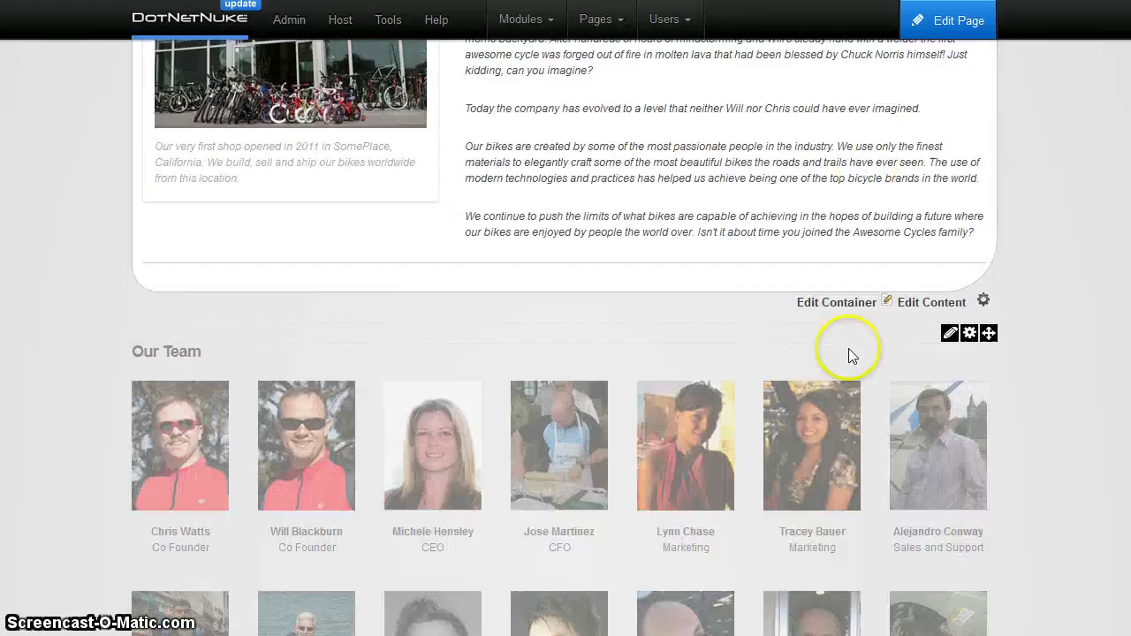
scroll(504, 373, "down", 1)
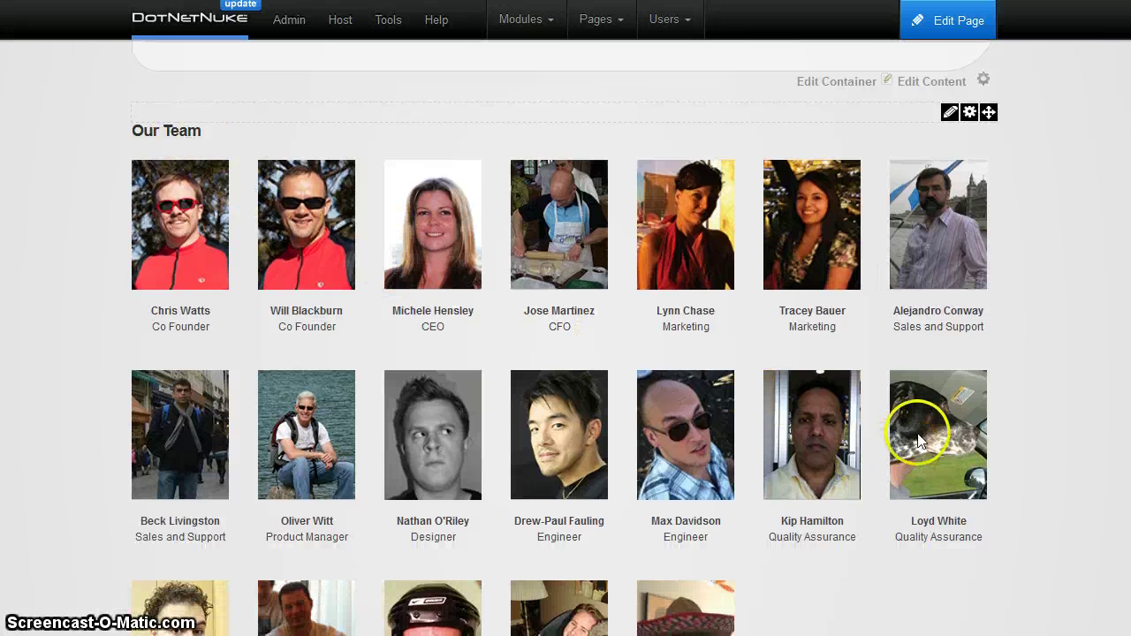
scroll(984, 341, "up", 2)
mouse_move(969, 319)
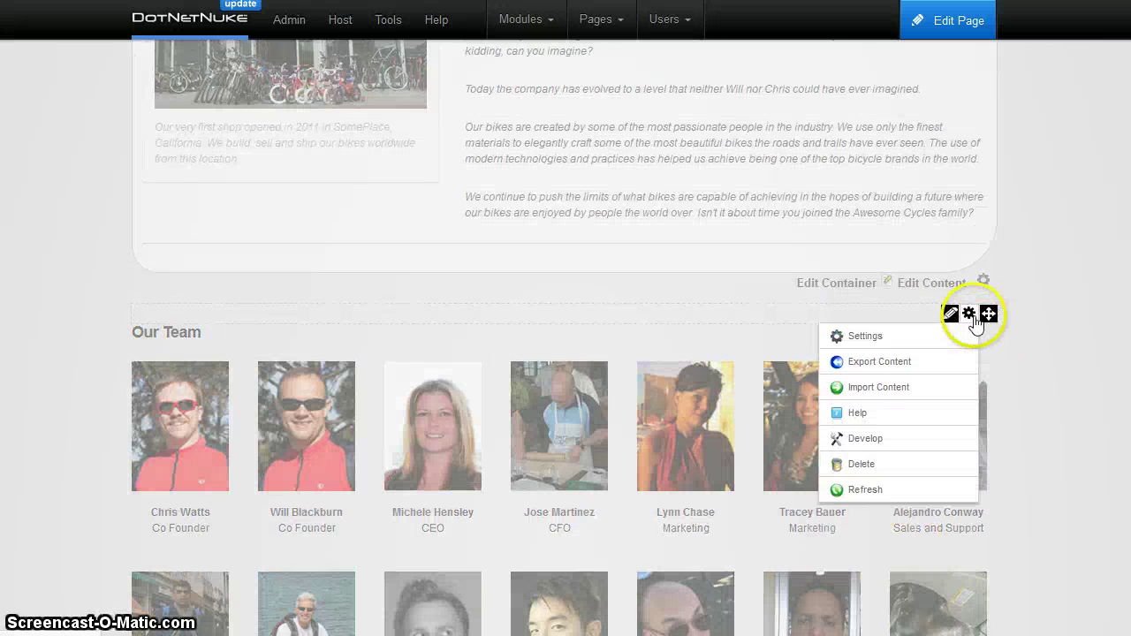
left_click(912, 341)
scroll(468, 389, "down", 3)
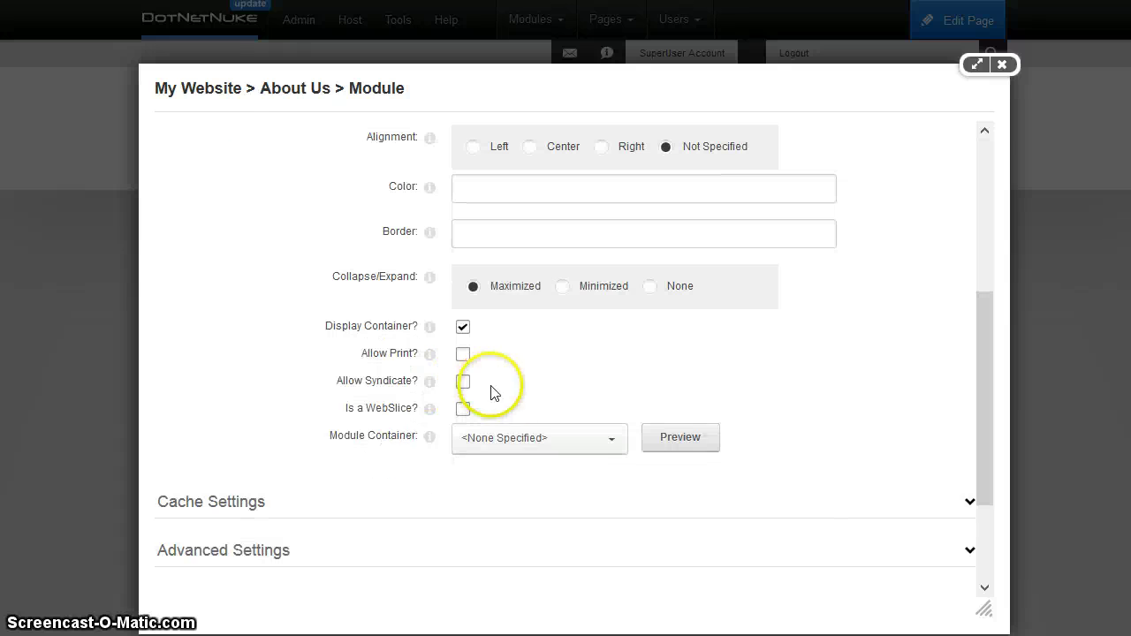
left_click(517, 440)
scroll(544, 354, "down", 5)
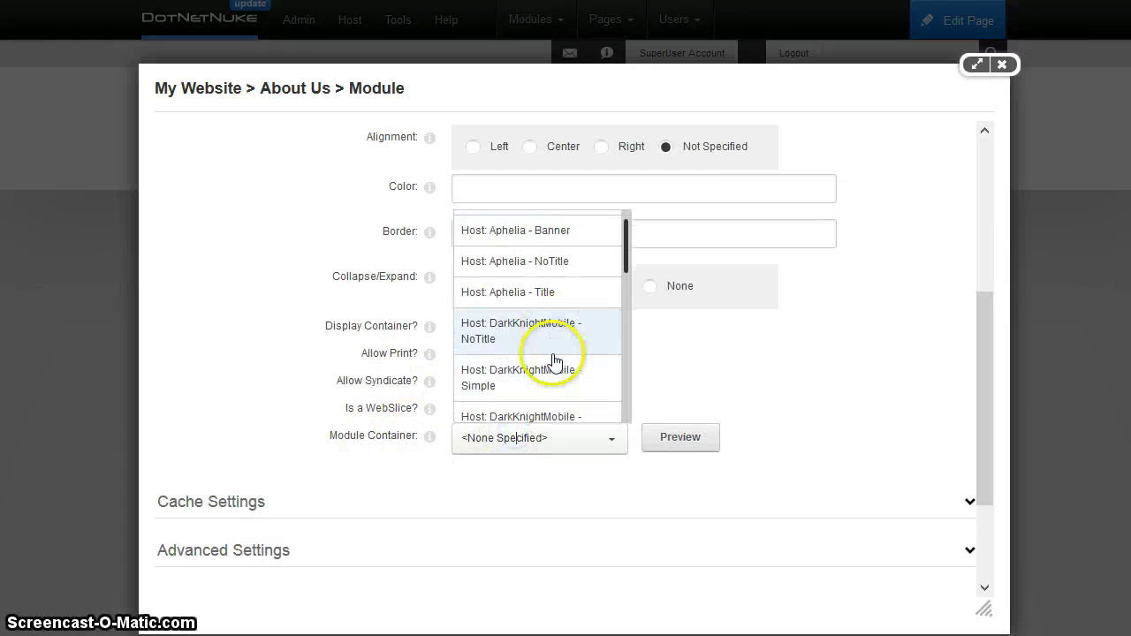
scroll(543, 354, "down", 6)
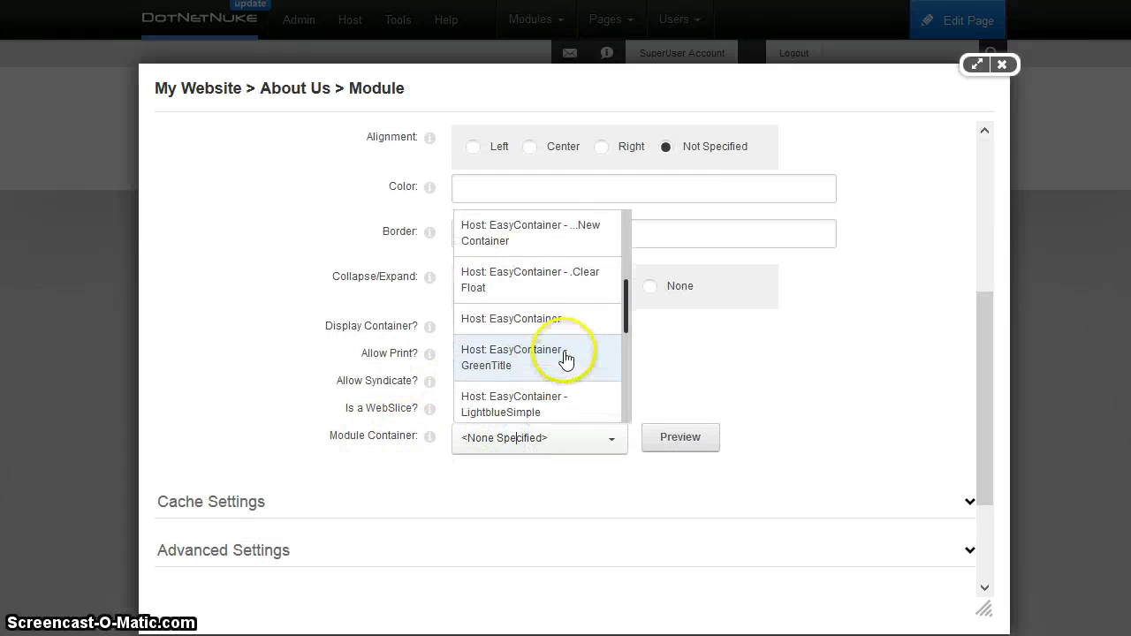
scroll(546, 376, "down", 3)
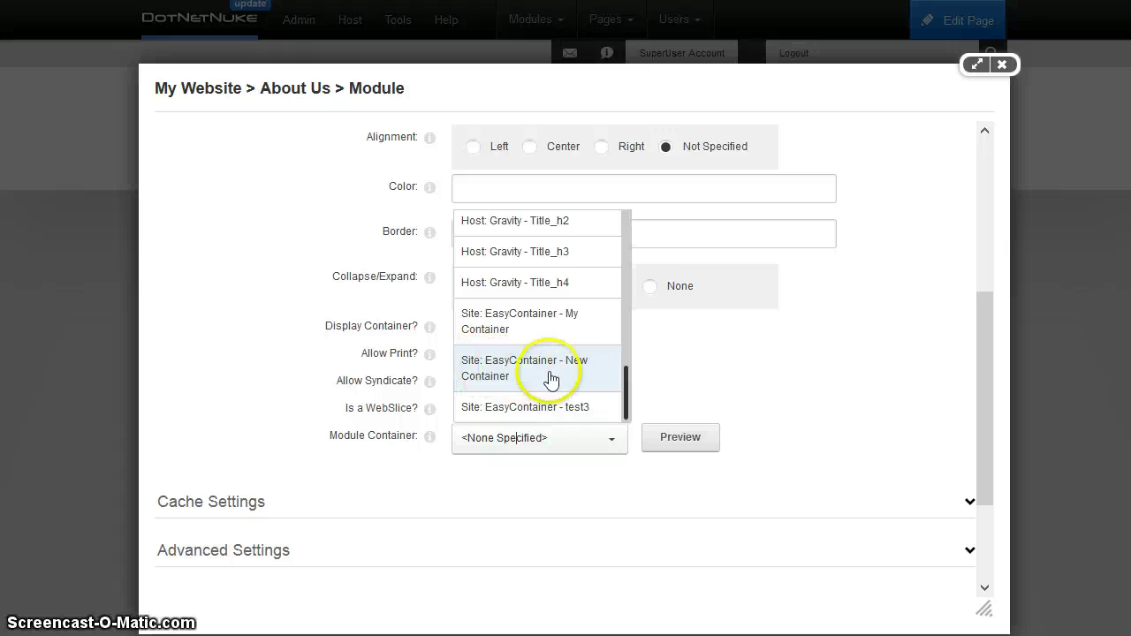
left_click(495, 372)
scroll(260, 560, "down", 3)
left_click(123, 468)
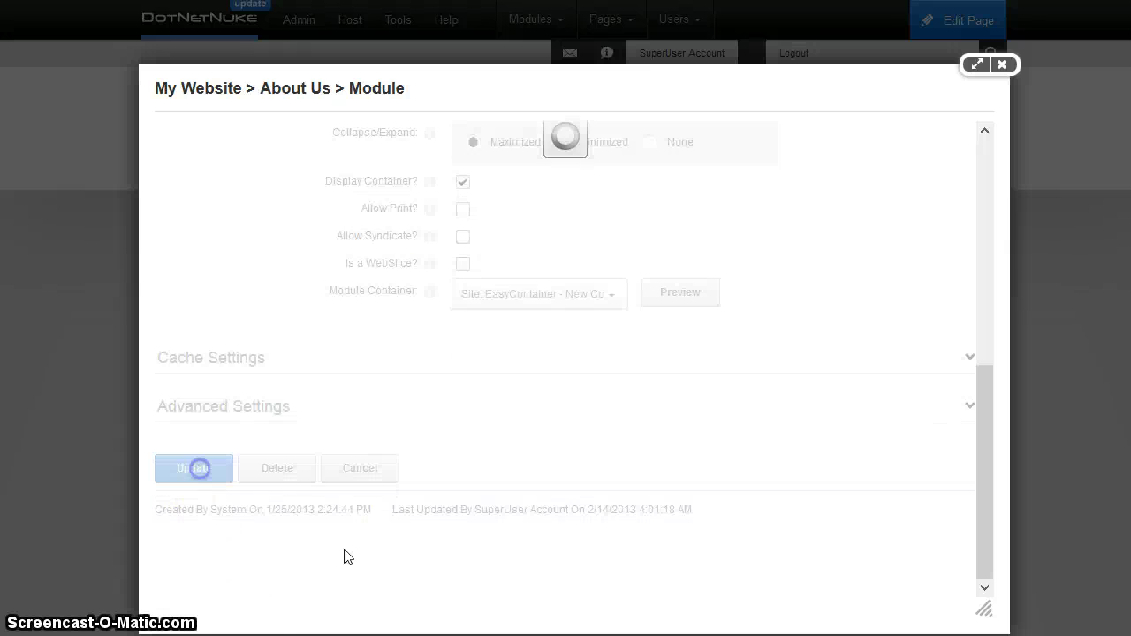
Expand the collapsed Our Team module to display its content.
scroll(636, 471, "down", 6)
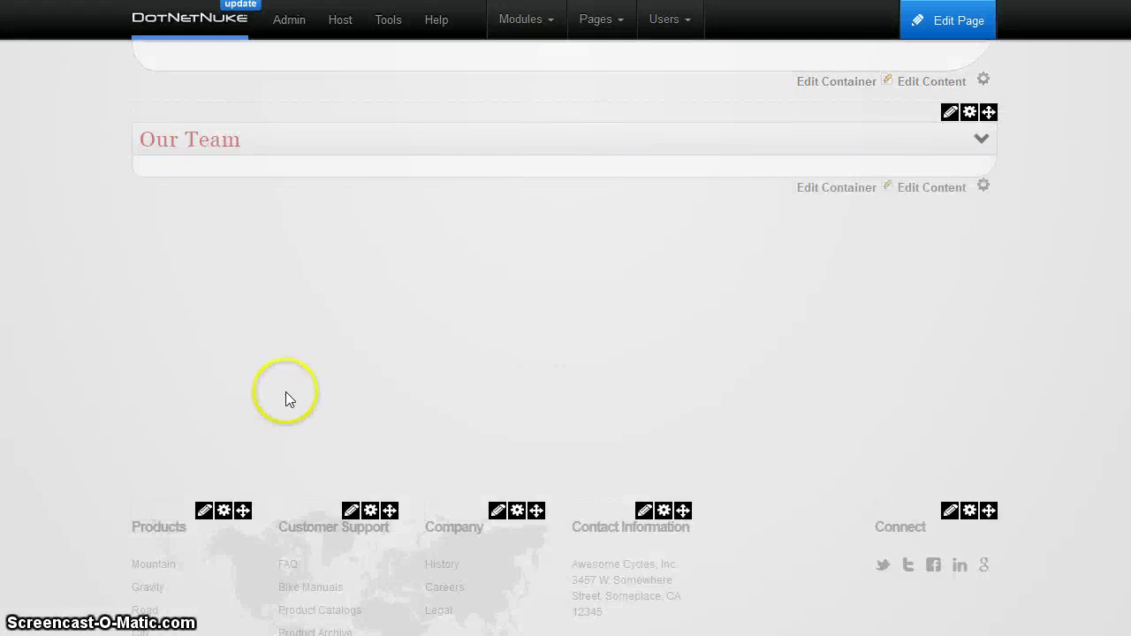
scroll(296, 394, "up", 3)
left_click(983, 442)
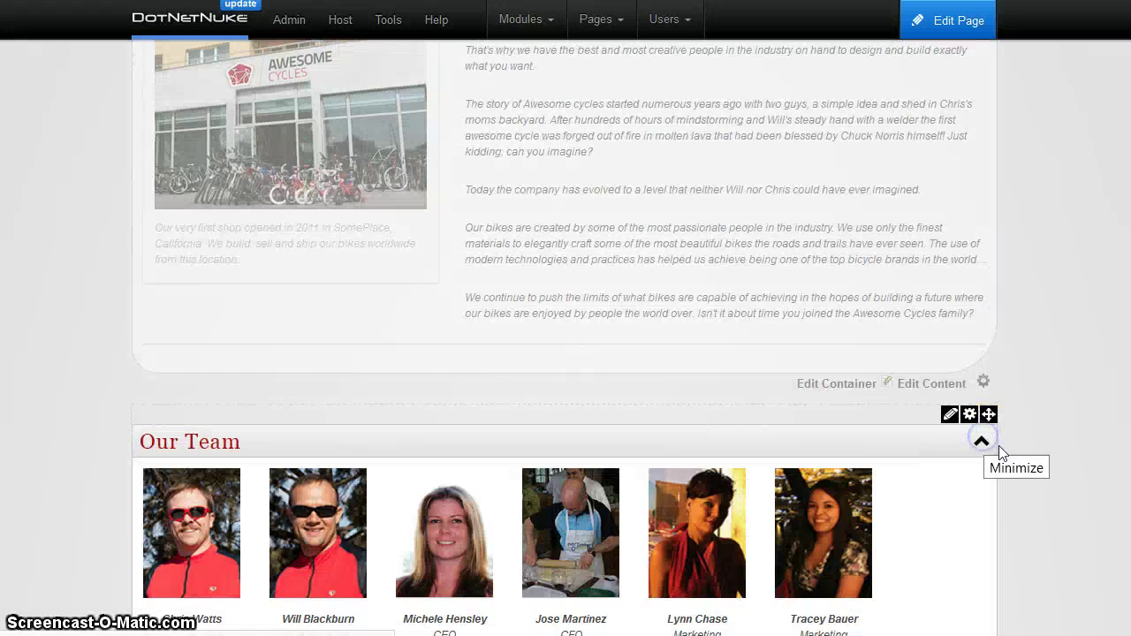
scroll(1061, 470, "down", 3)
Open the About Us module's container editor, move its dialog beside the content, and highlight the page modules that use New Container.
scroll(440, 340, "up", 6)
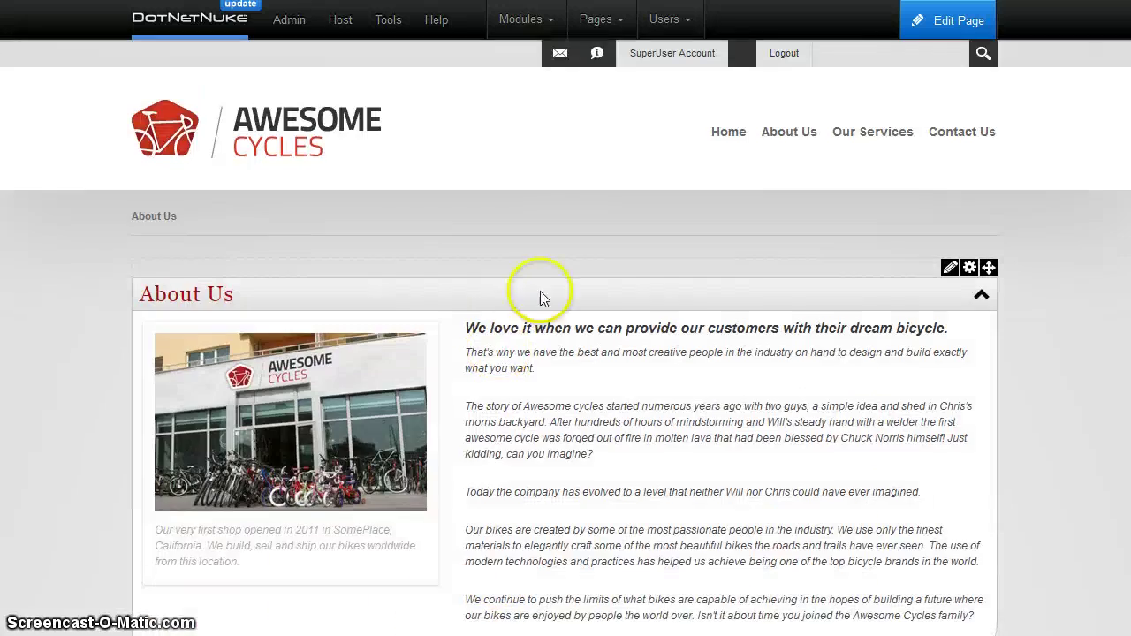
scroll(1073, 459, "down", 2)
left_click(844, 486)
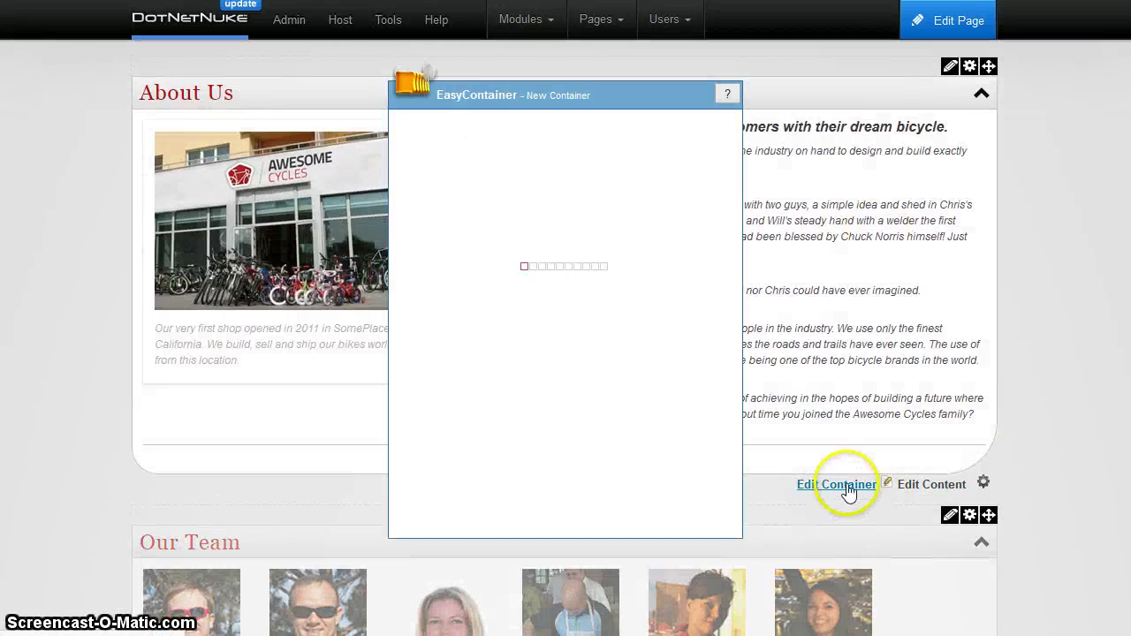
left_click_drag(417, 81, 458, 190)
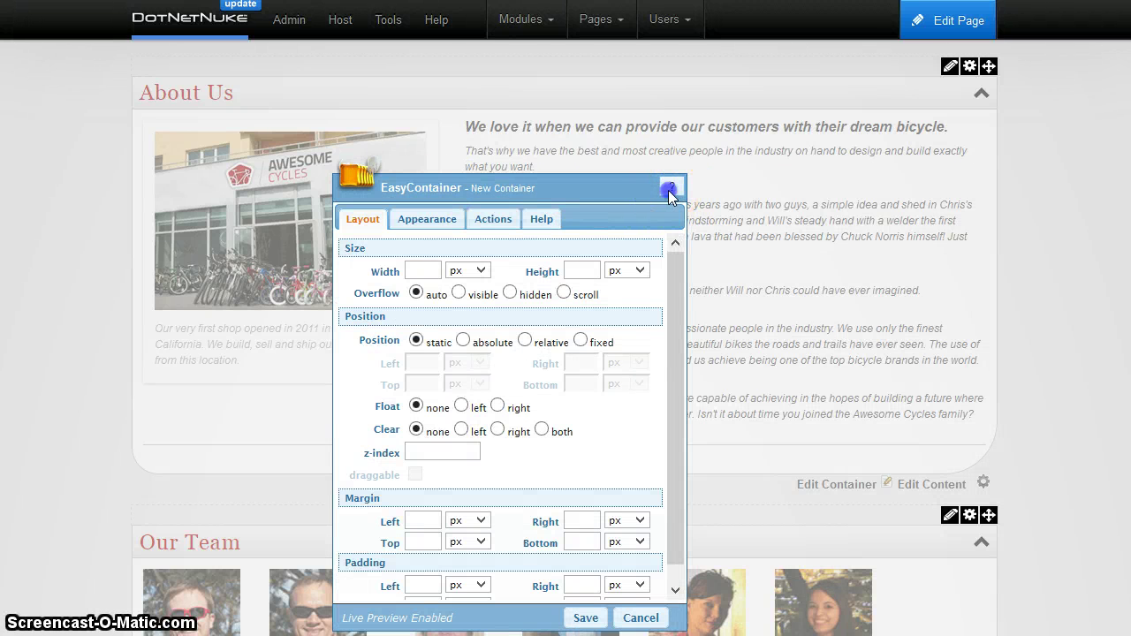
mouse_move(671, 195)
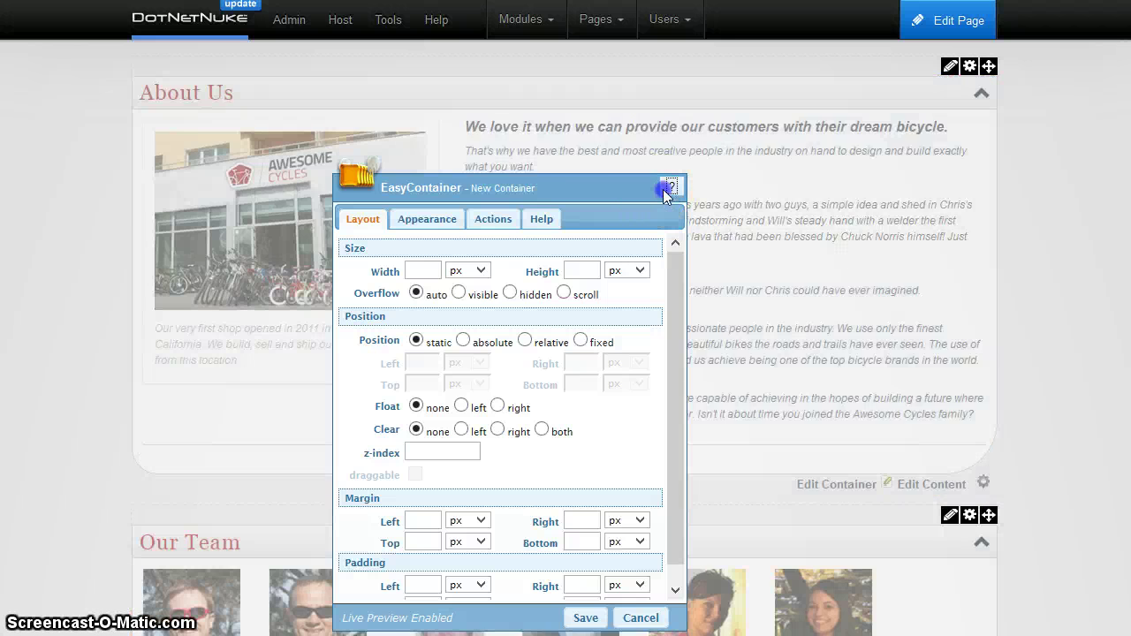
left_click(669, 189)
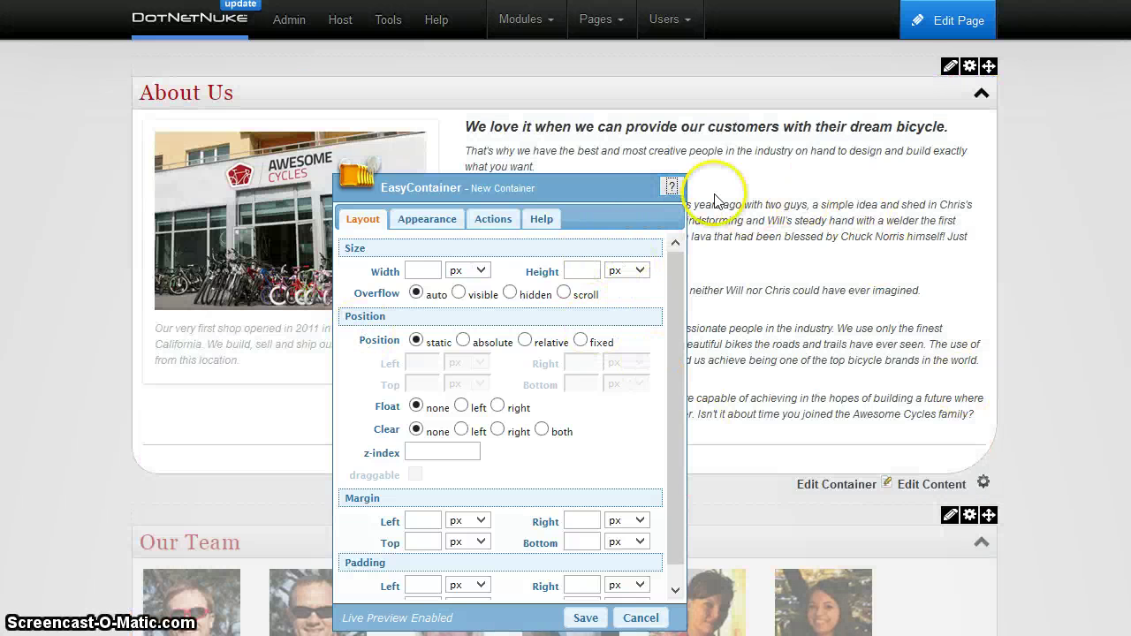
scroll(1065, 418, "down", 6)
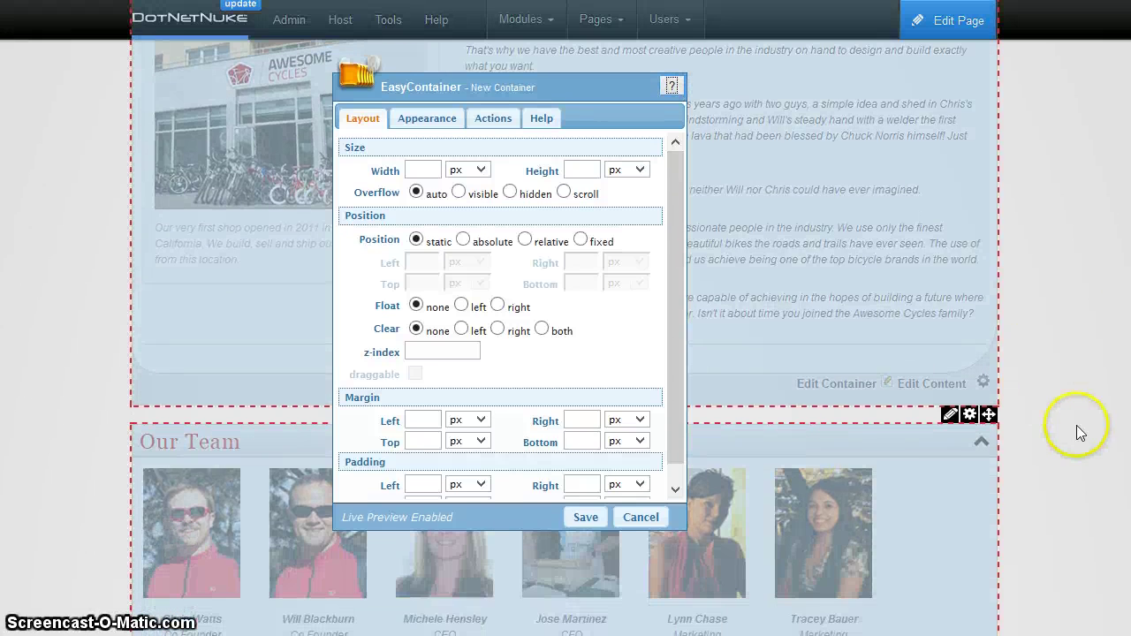
scroll(1087, 480, "up", 6)
scroll(937, 371, "down", 2)
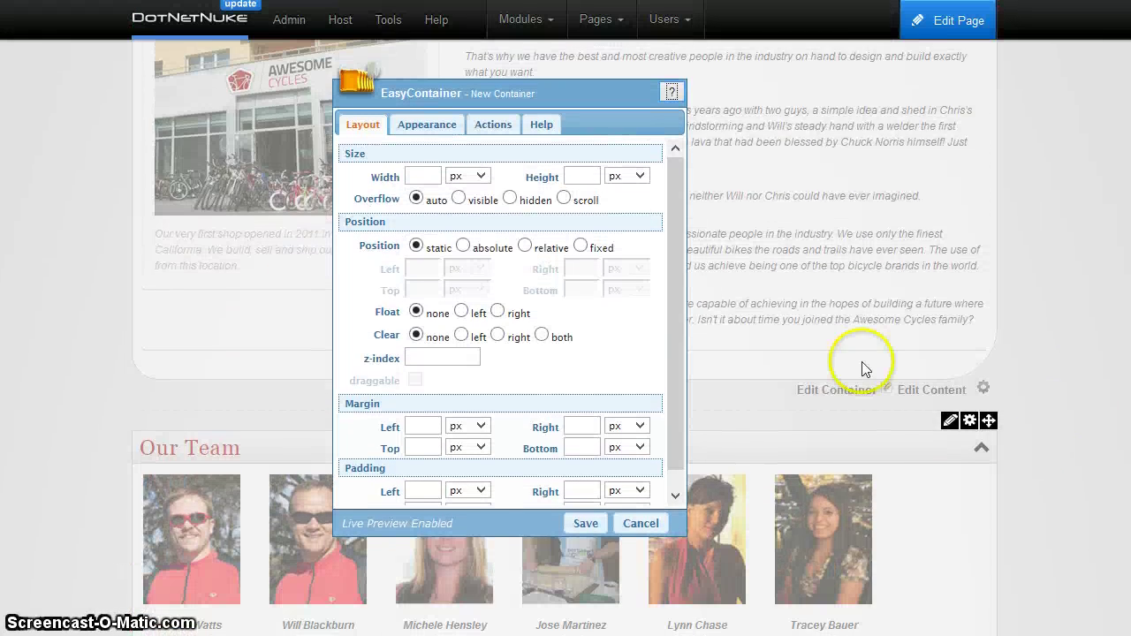
Try a container width of 7000 px, reduce it to 700 px, and examine how both modules fit on the page.
scroll(505, 291, "up", 1)
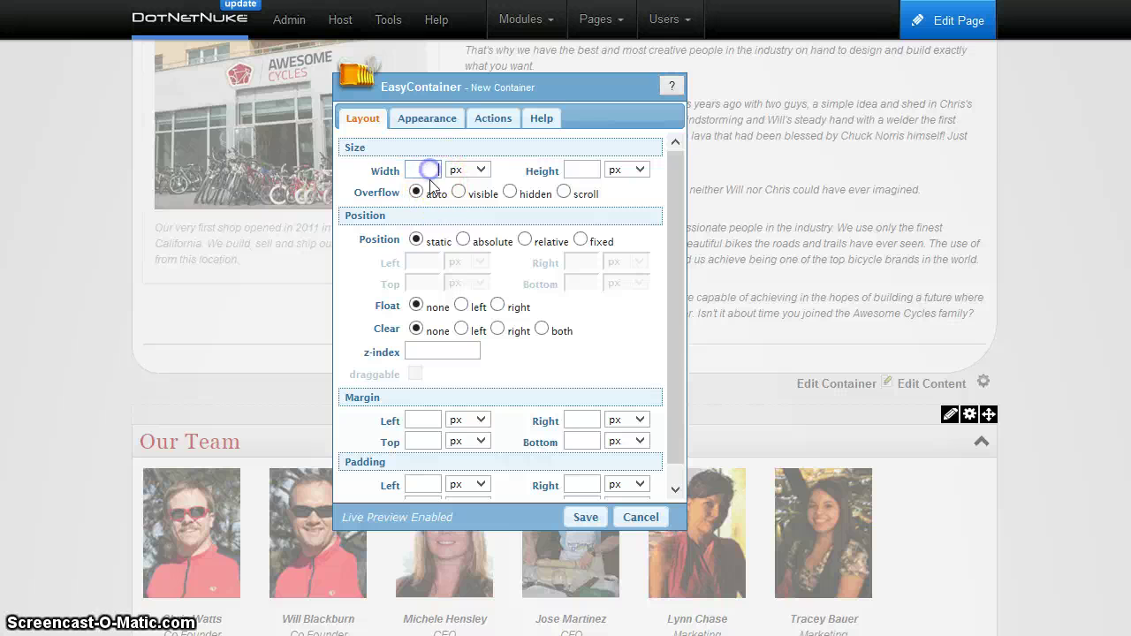
type("7000")
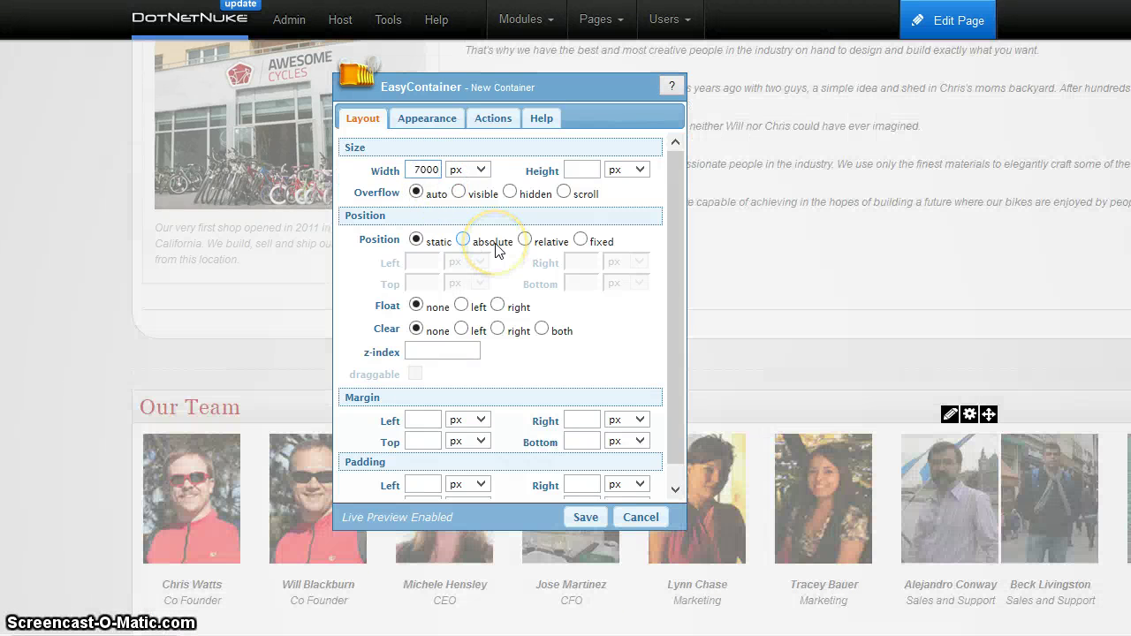
key("BackSpace")
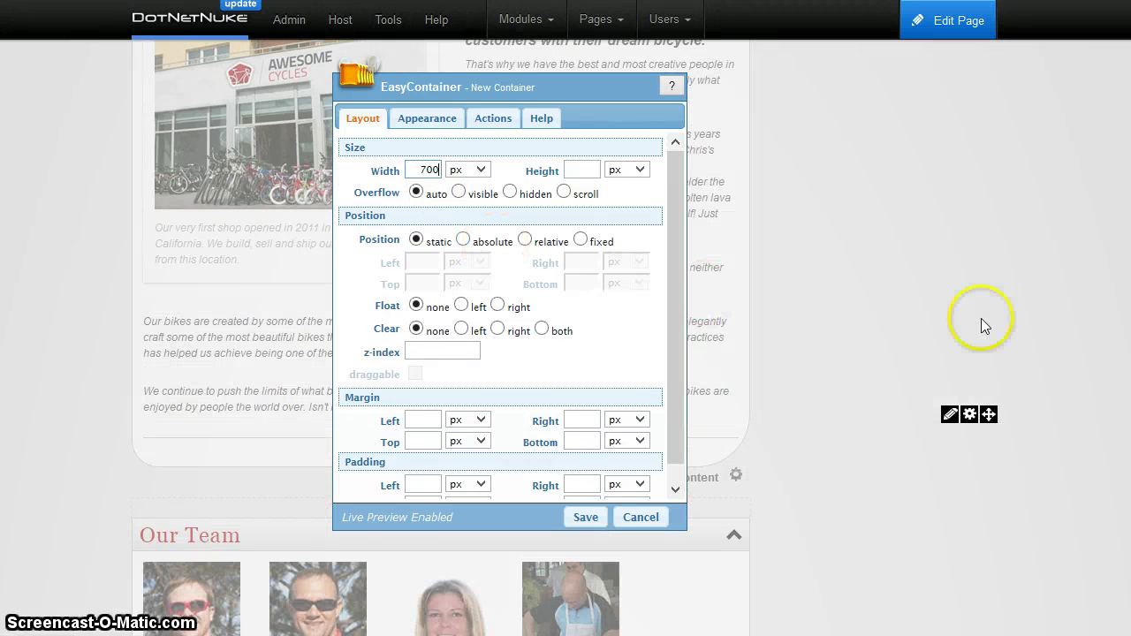
scroll(733, 271, "up", 2)
scroll(732, 271, "down", 6)
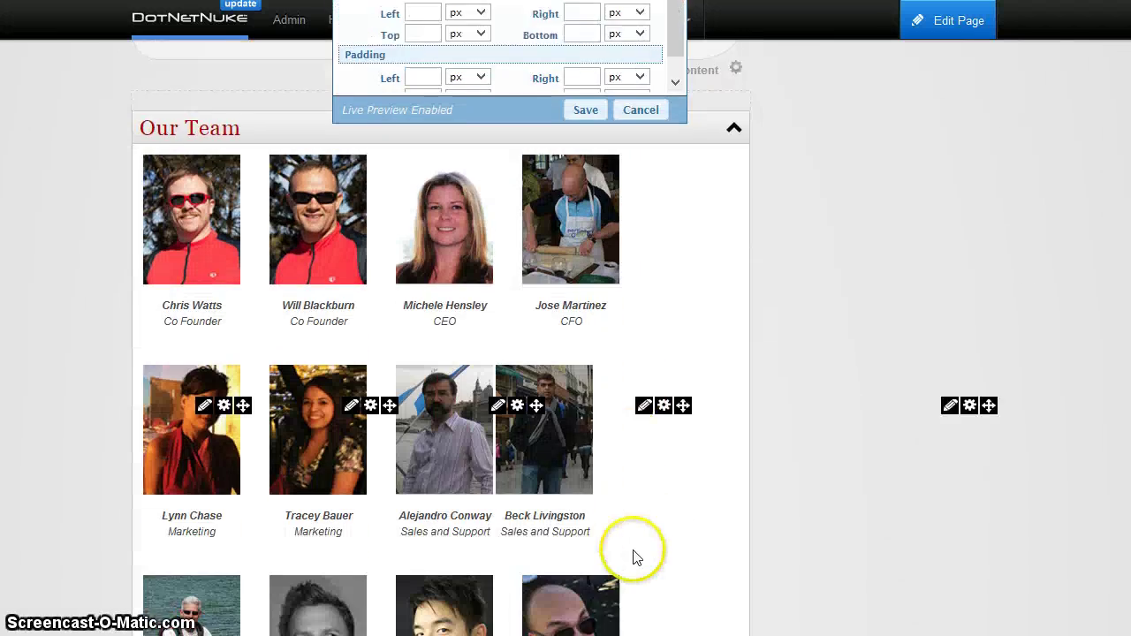
scroll(633, 557, "down", 10)
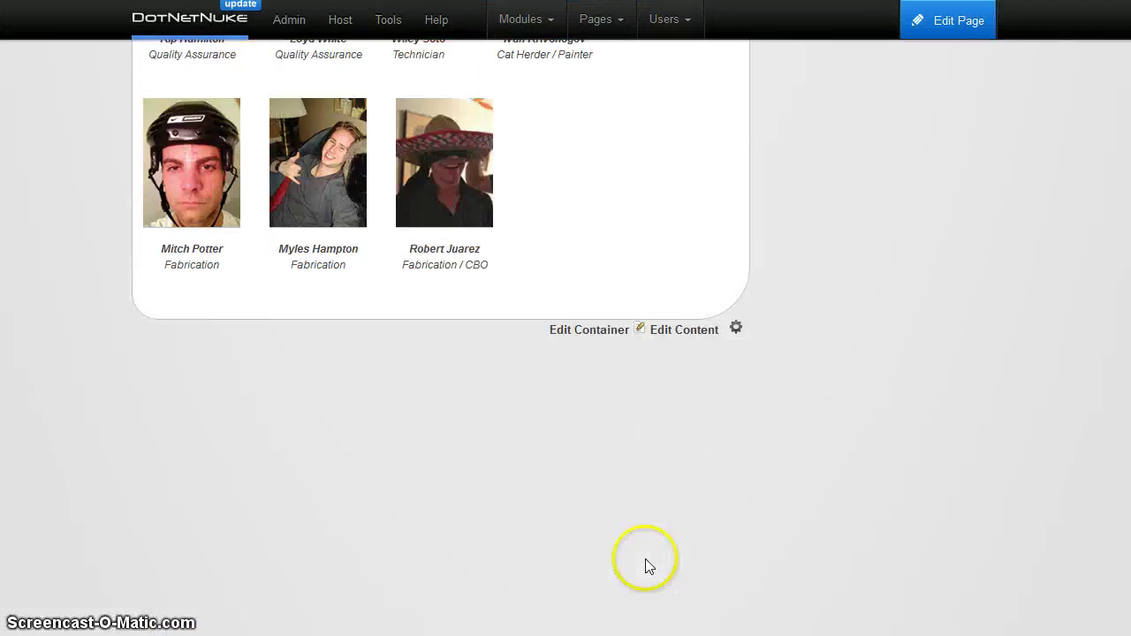
scroll(645, 565, "up", 15)
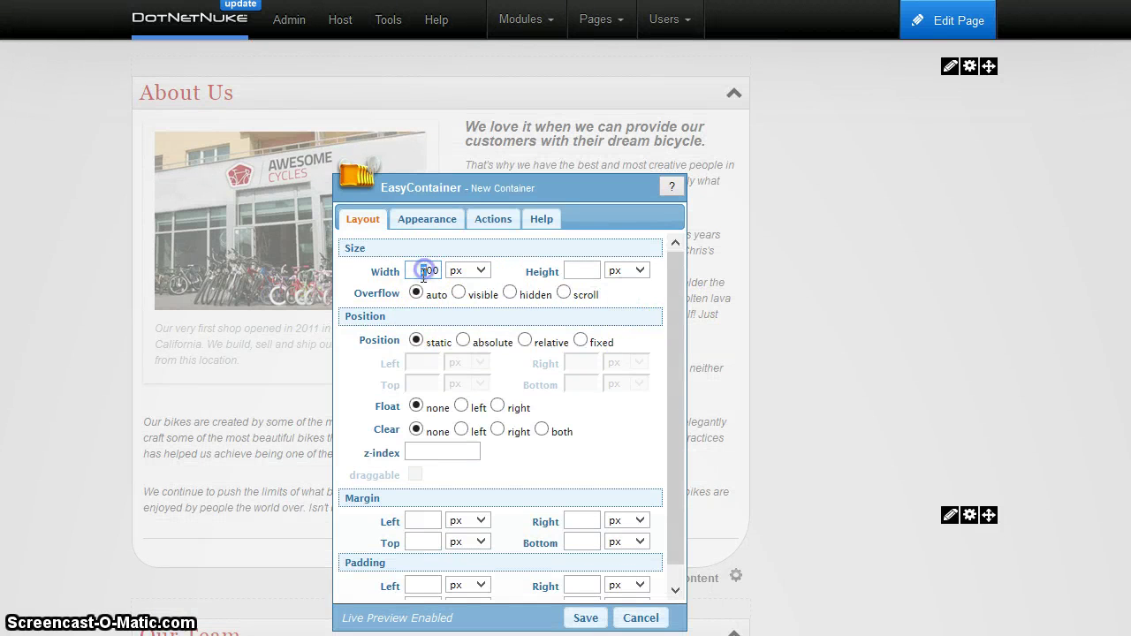
Reduce the container's width stepwise to 600, 500 and 400 px, and set its float to left.
type("6")
left_click(433, 308)
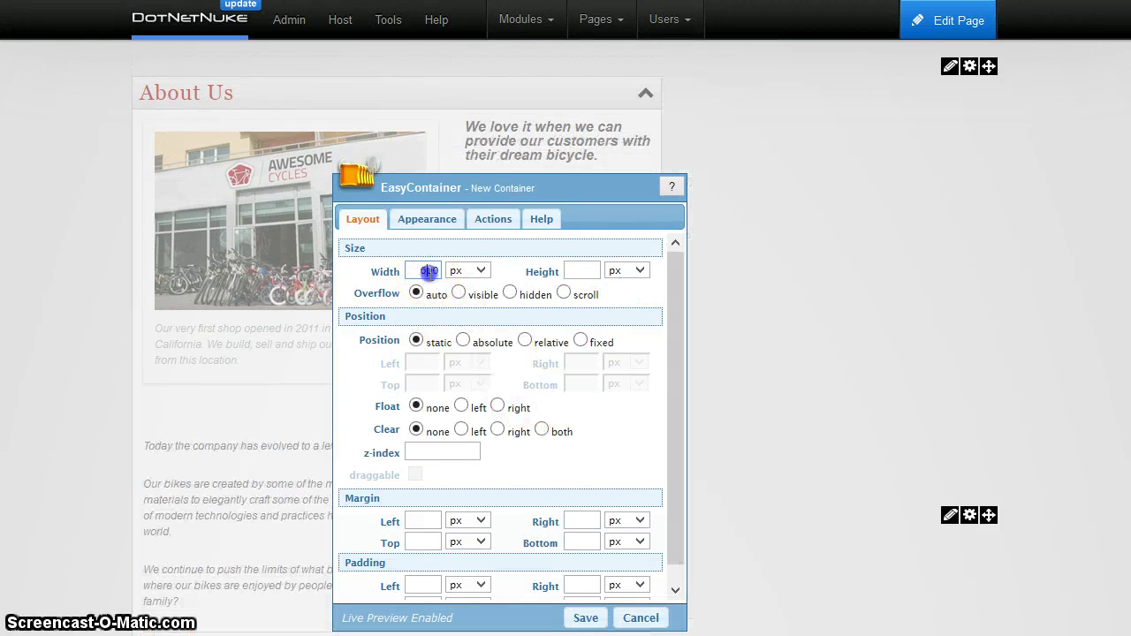
type("5")
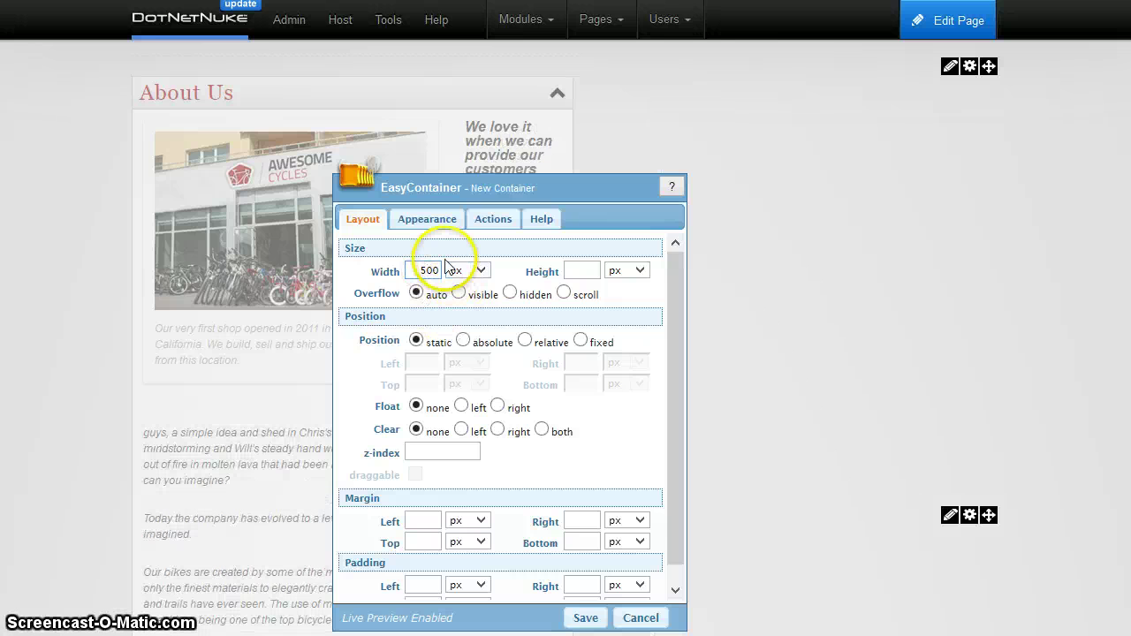
type("4")
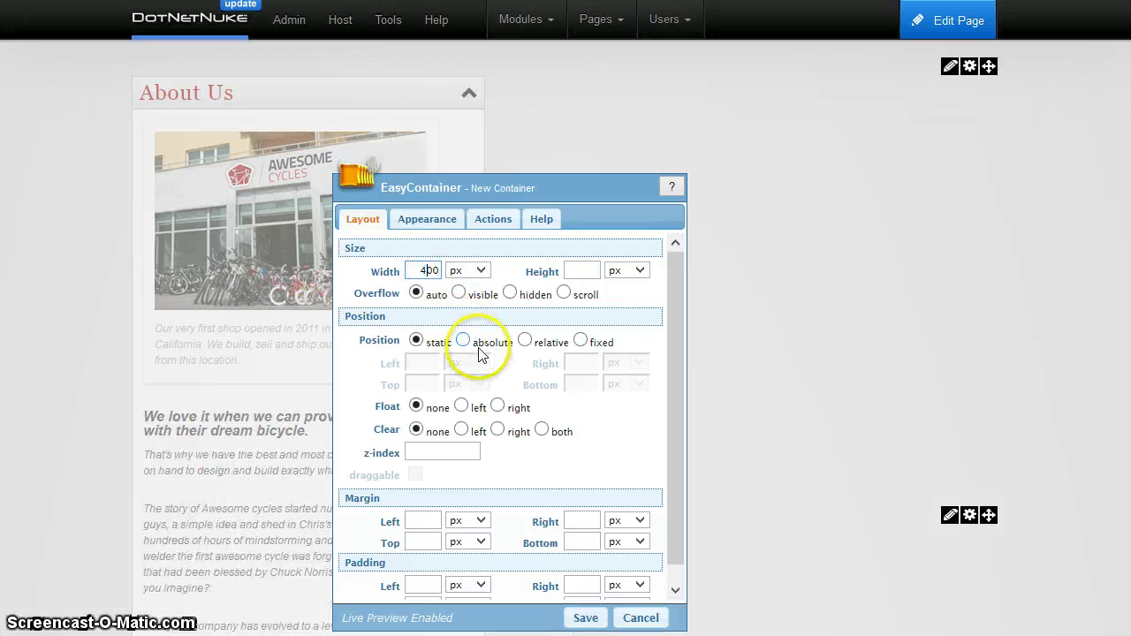
left_click(462, 406)
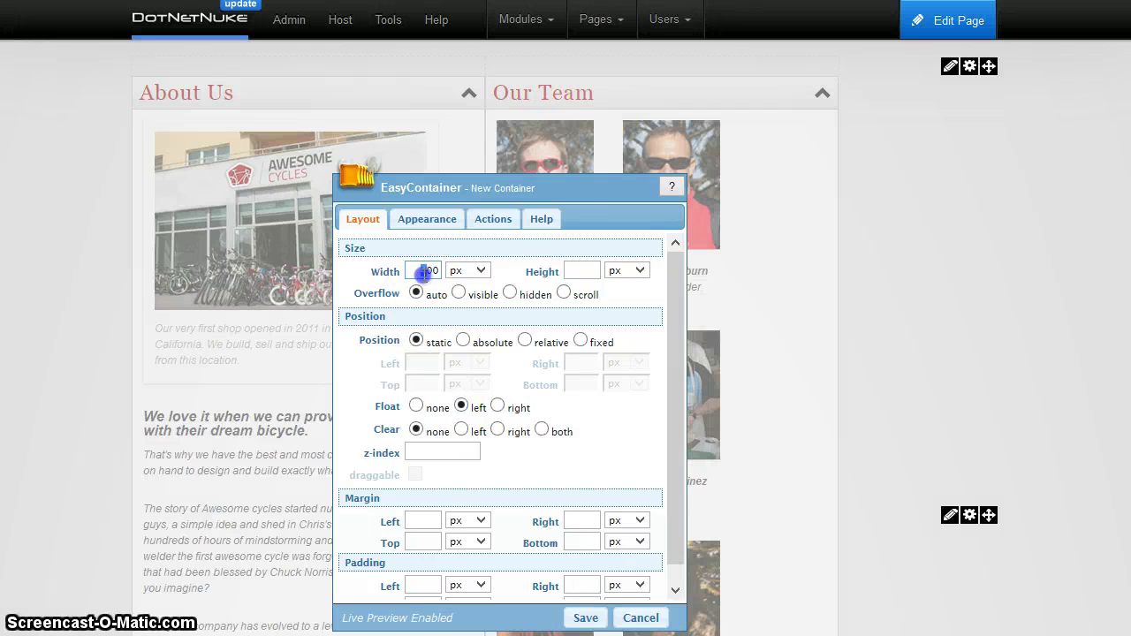
Try a width of 500 px for the floated container, and set it back to 400 px.
type("6")
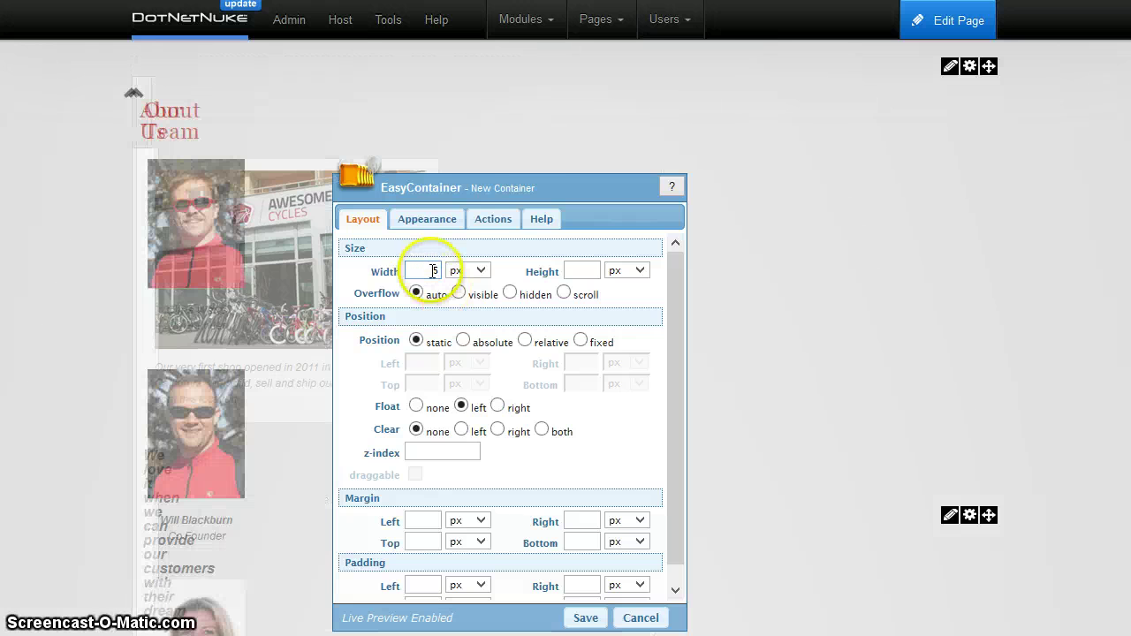
type("500")
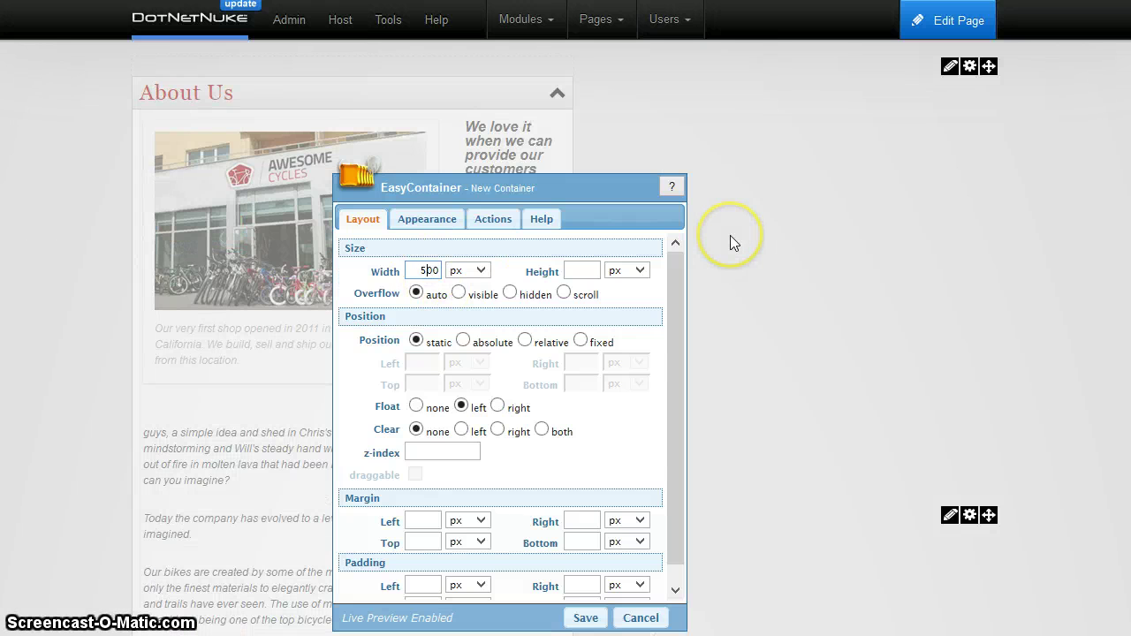
key("BackSpace")
type("4")
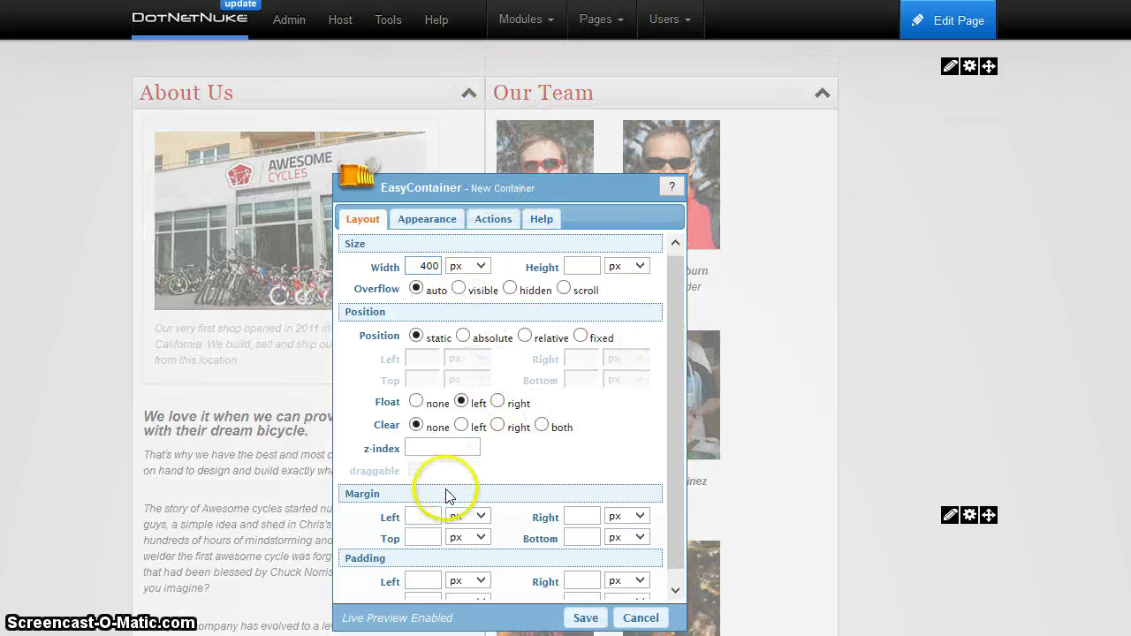
Set the container's right margin to 90 px and save the container.
scroll(442, 495, "down", 1)
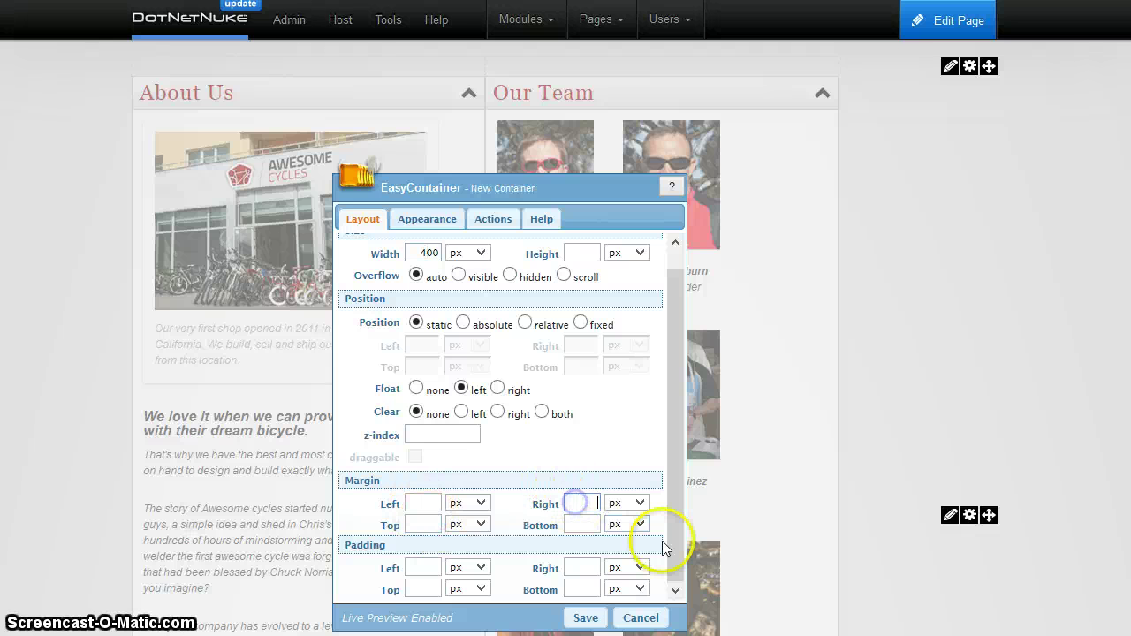
type("90")
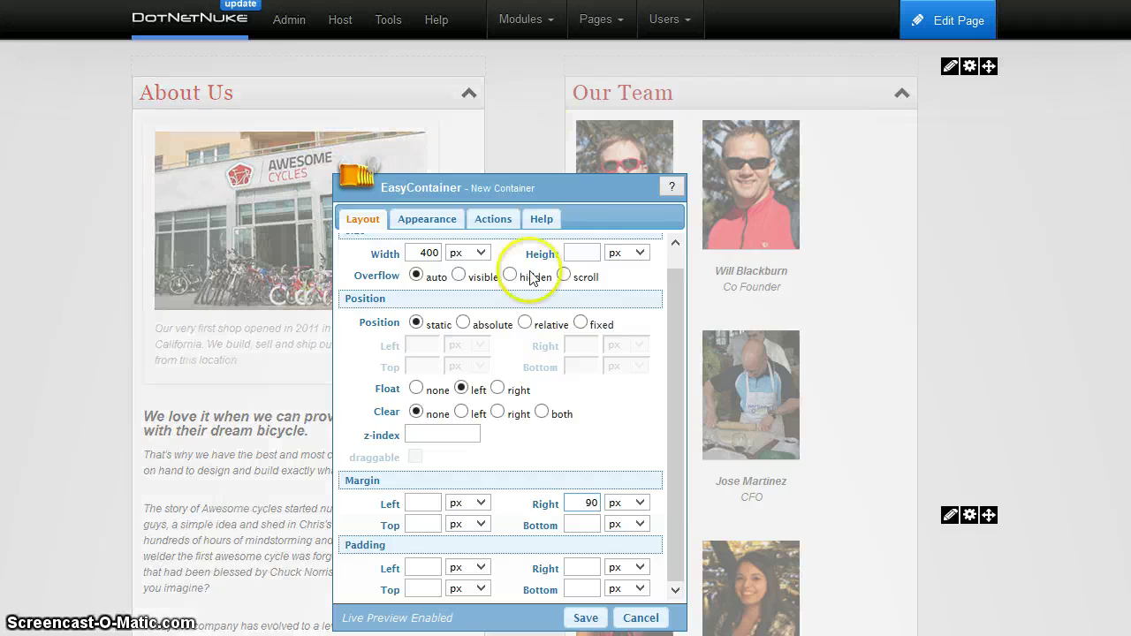
left_click(586, 619)
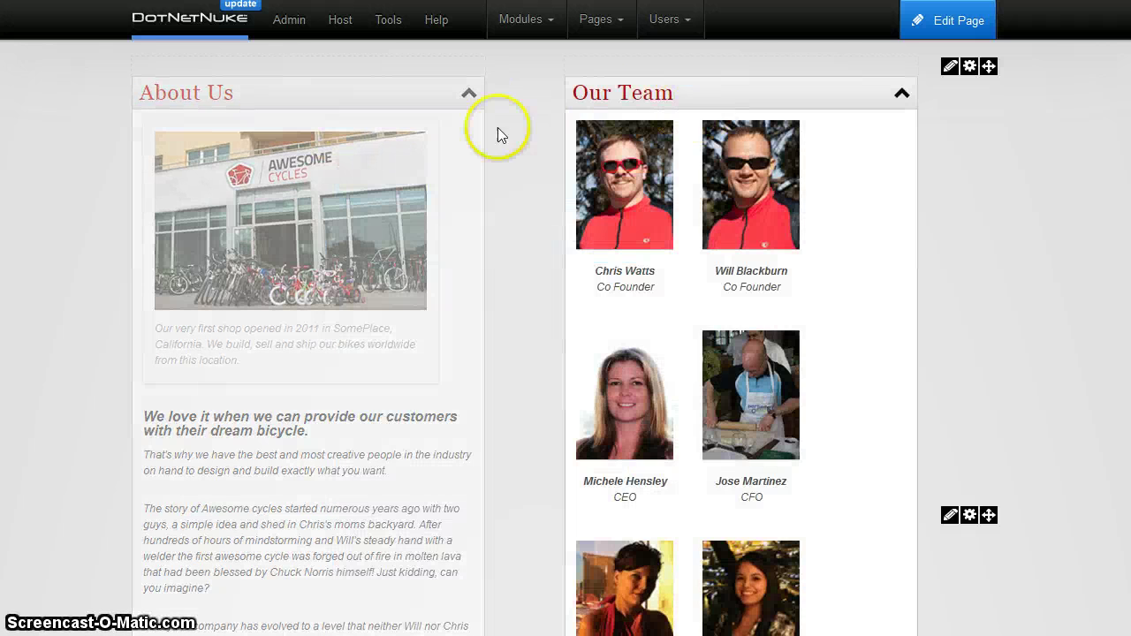
Review both modules on the page, reopen the About Us container's editor, and reposition the dialog to show its layout settings.
scroll(285, 259, "down", 5)
scroll(340, 284, "up", 6)
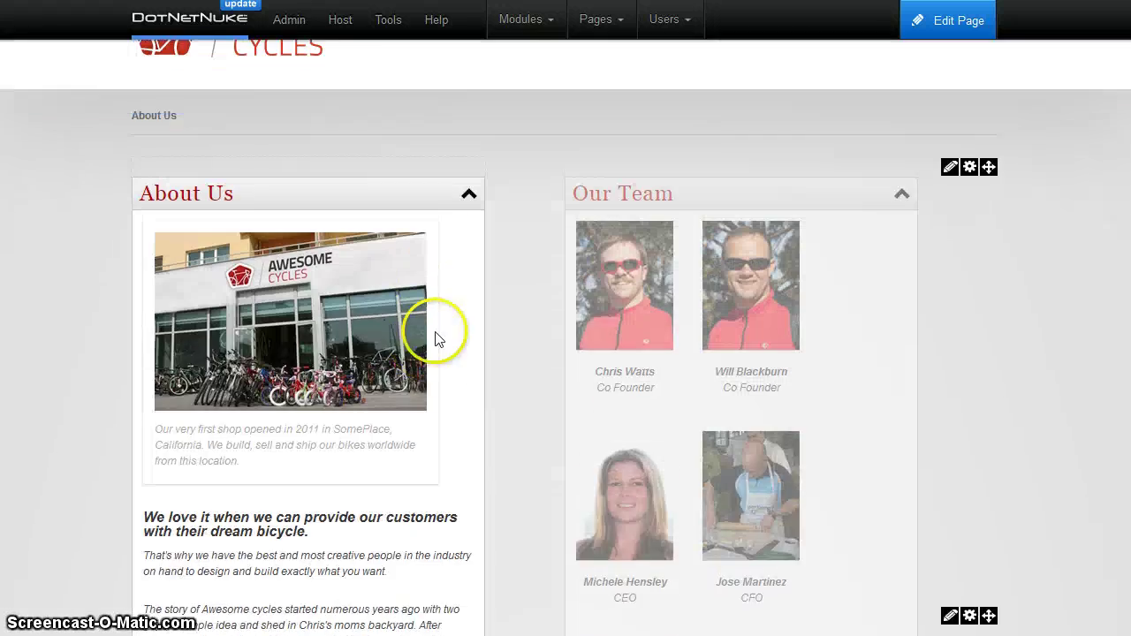
scroll(560, 433, "down", 1)
scroll(319, 491, "up", 1)
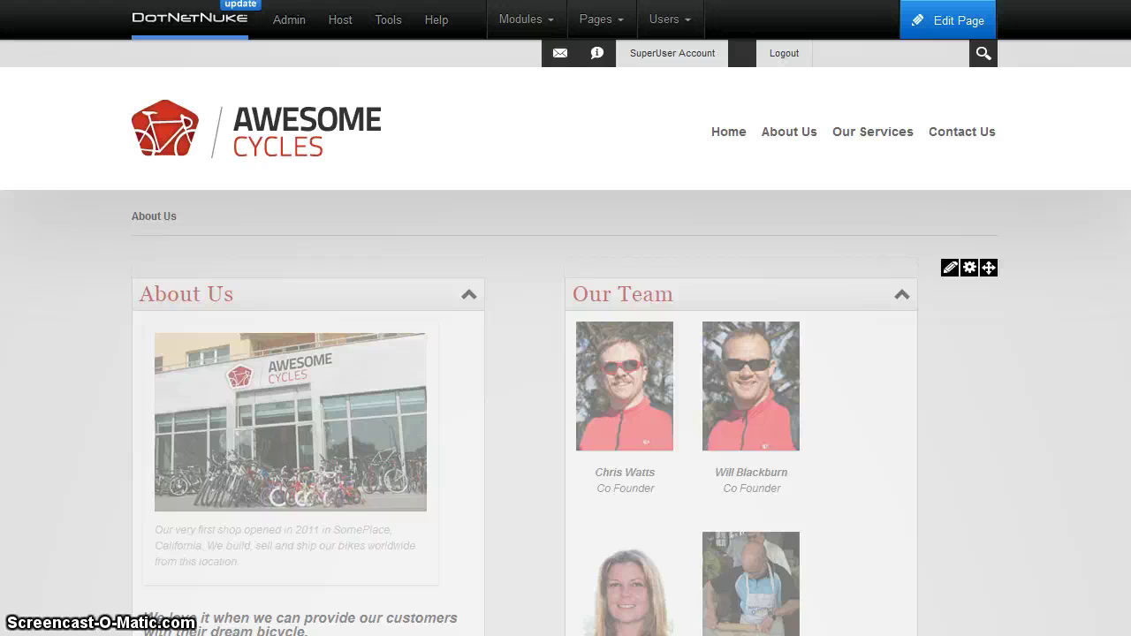
scroll(628, 475, "down", 8)
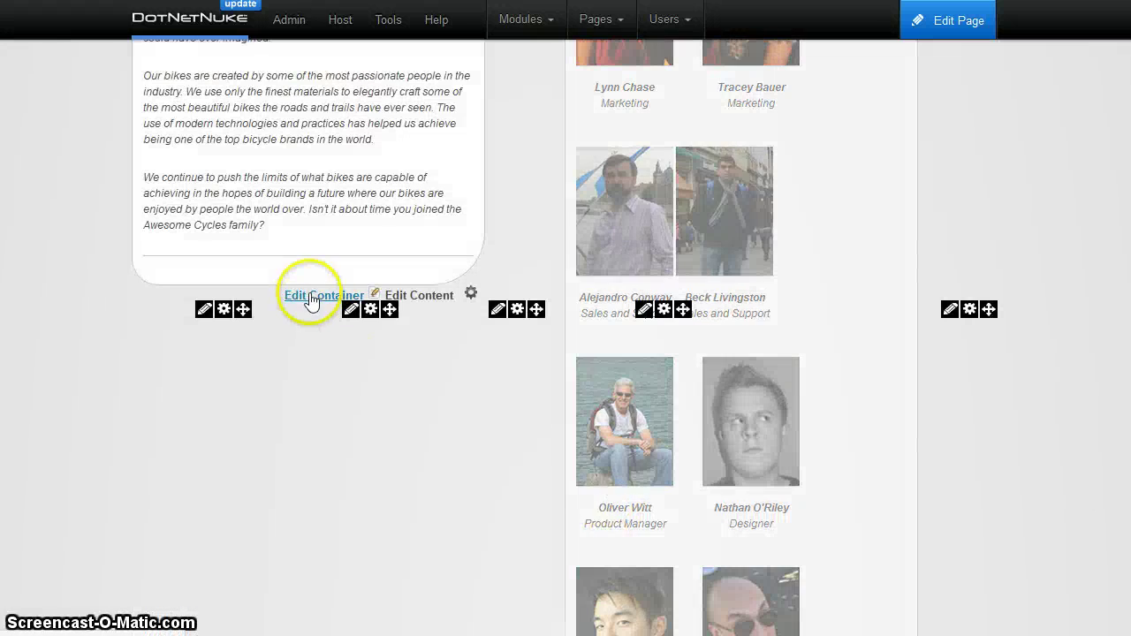
left_click(311, 301)
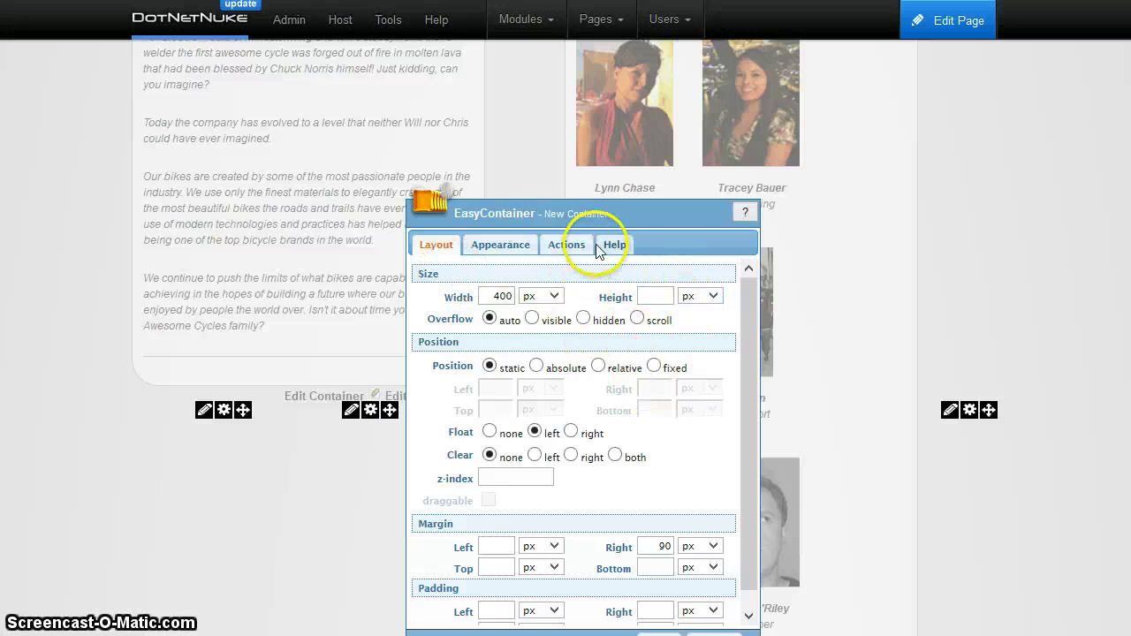
left_click_drag(599, 210, 585, 160)
scroll(517, 347, "down", 1)
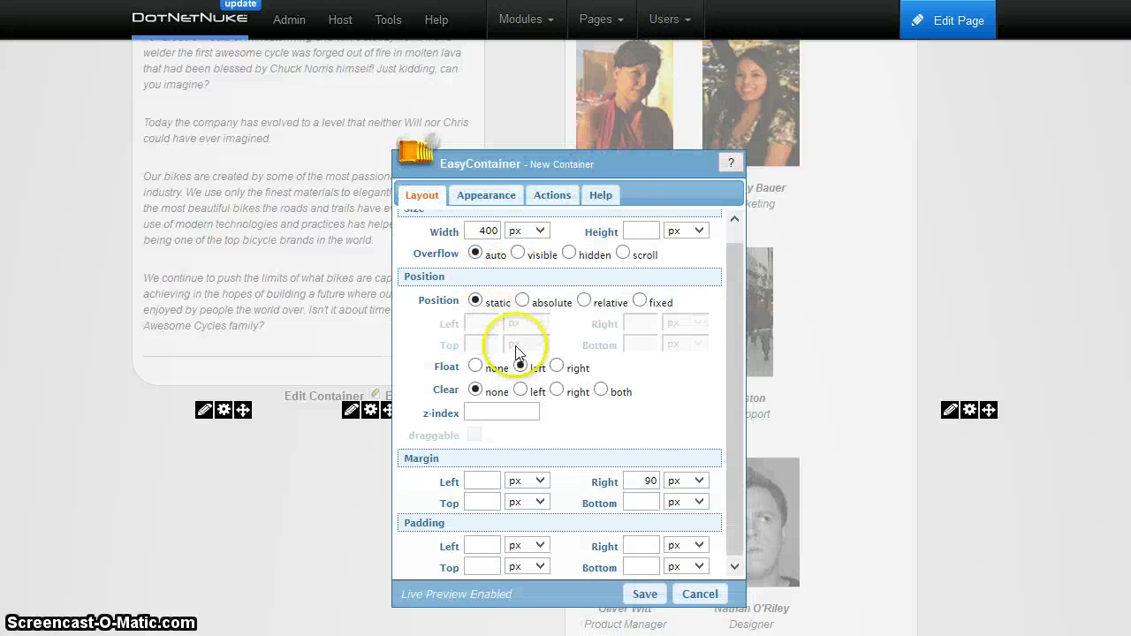
scroll(517, 346, "down", 3)
scroll(574, 244, "up", 4)
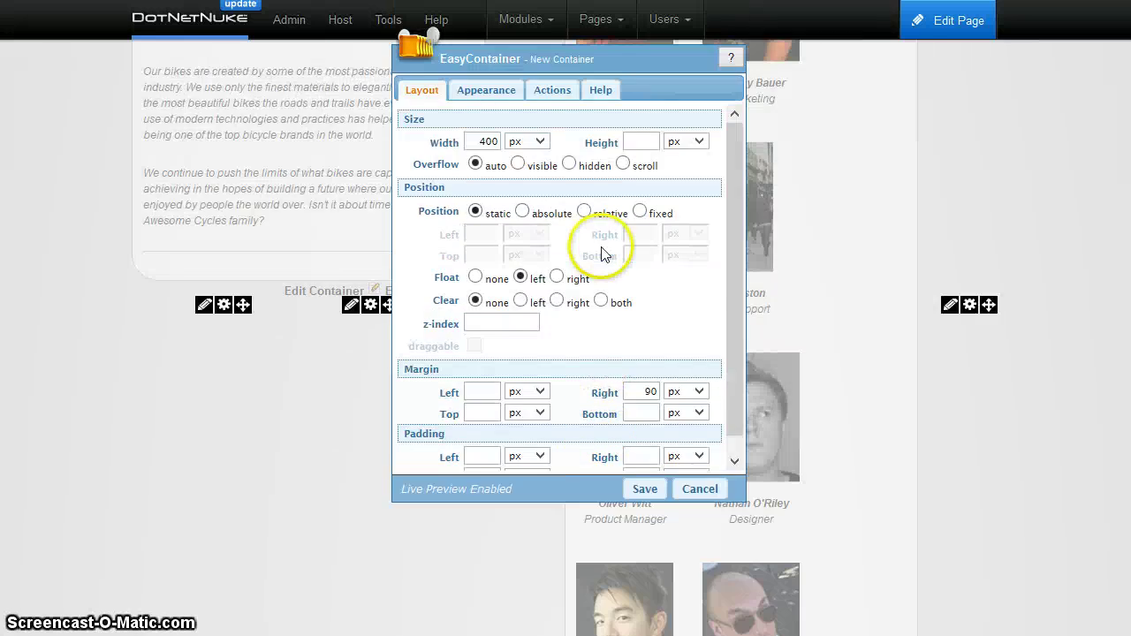
scroll(604, 253, "up", 2)
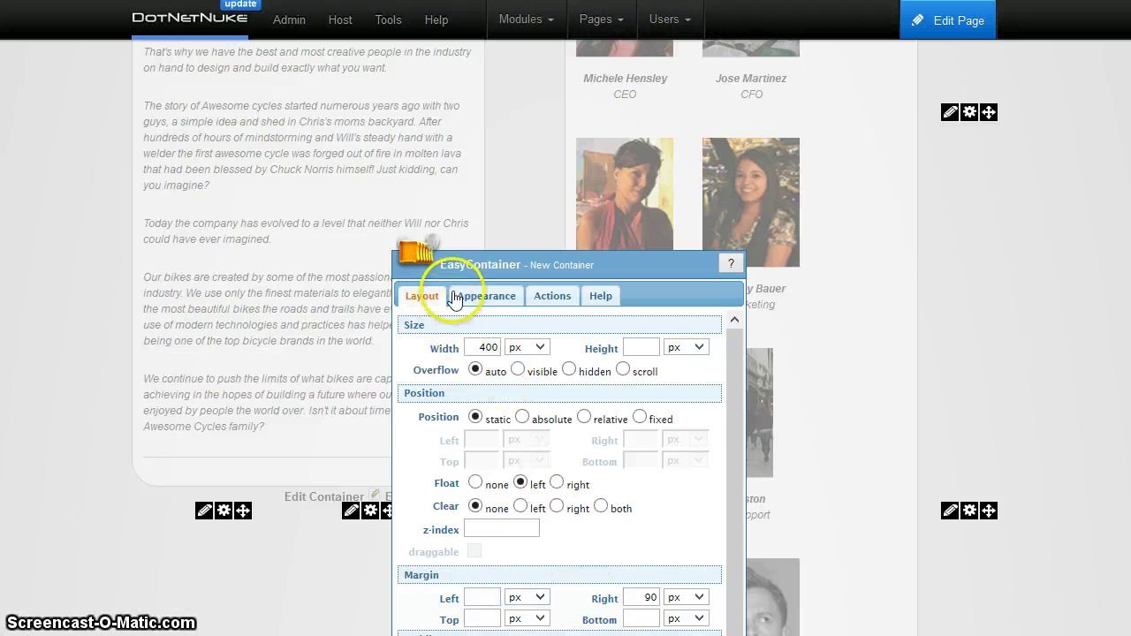
left_click_drag(403, 263, 400, 98)
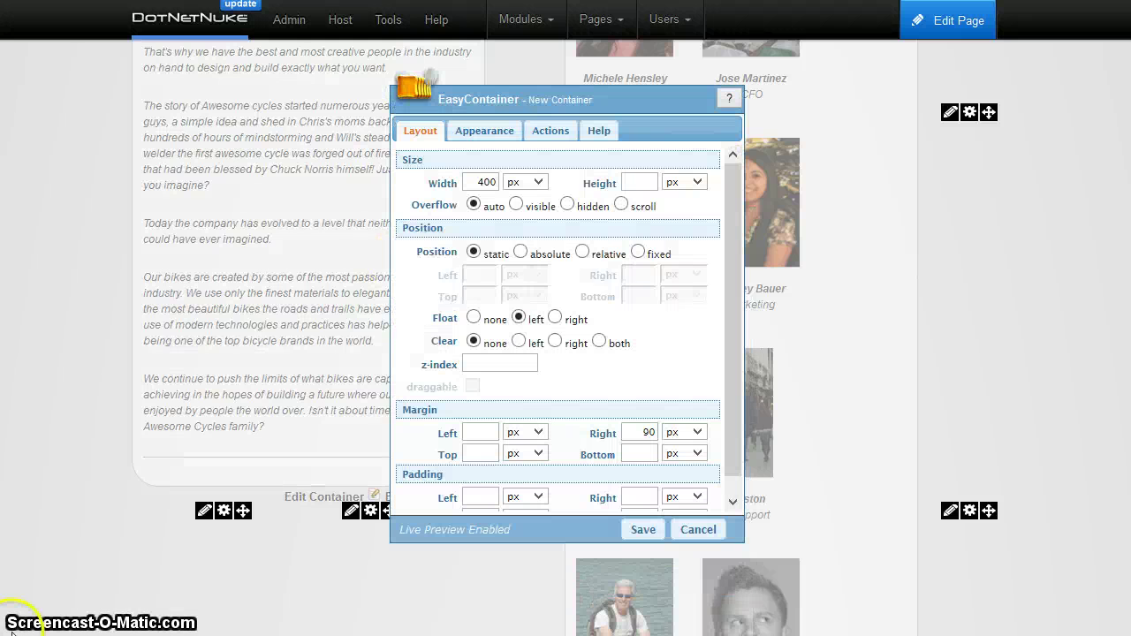